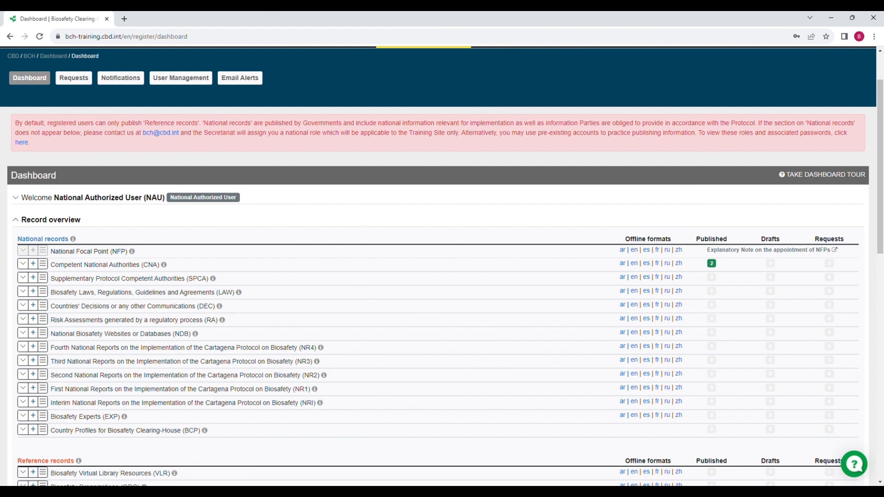
Step: Toggle the Welcome section open and closed, then open the Competent National Authorities records list
scroll(404, 283, up, 2)
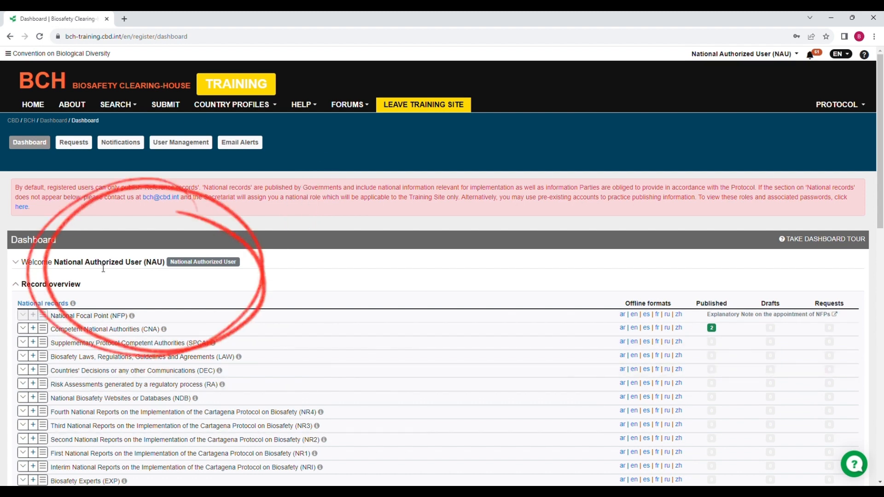
click(18, 266)
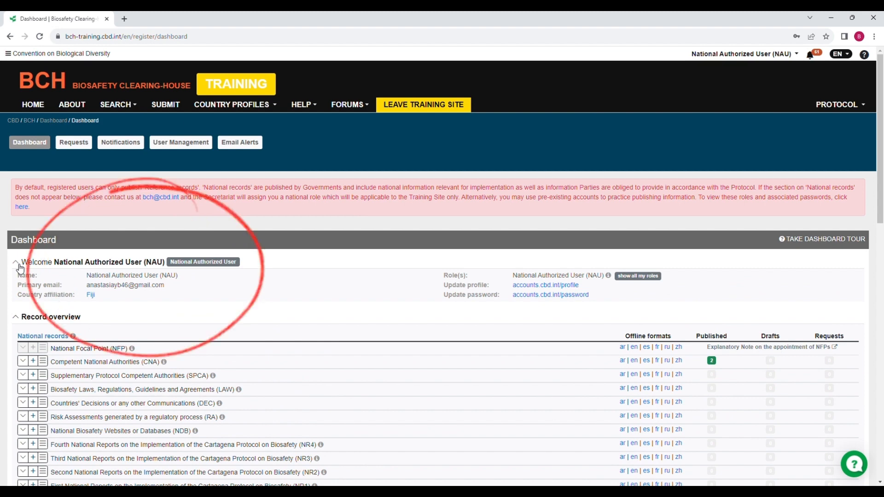
click(19, 266)
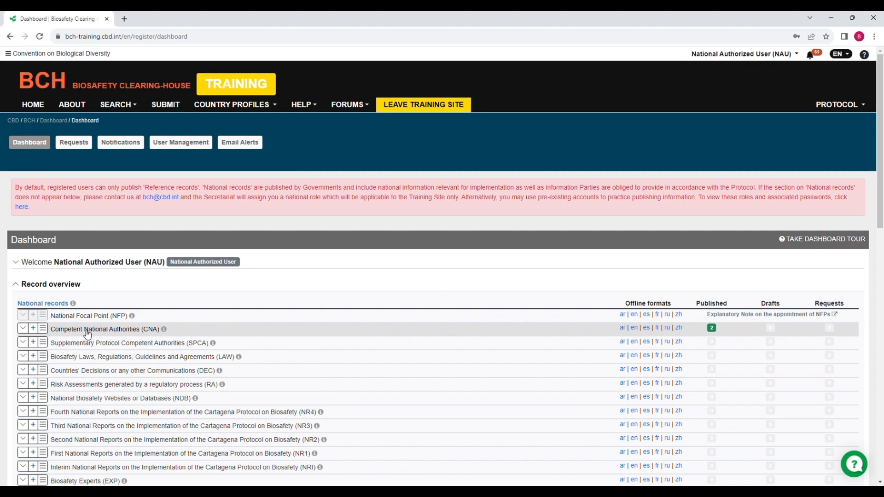
click(42, 329)
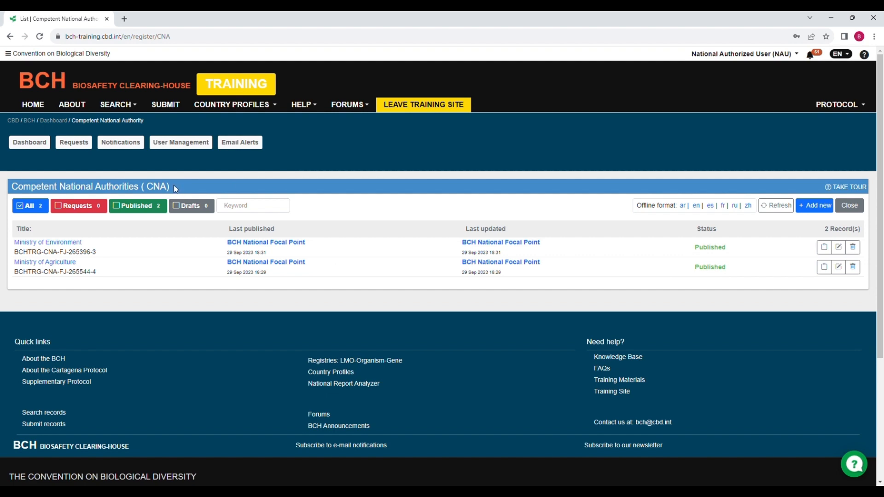
Step: Start a new CNA record from the Competent National Authorities row on the Dashboard
click(814, 206)
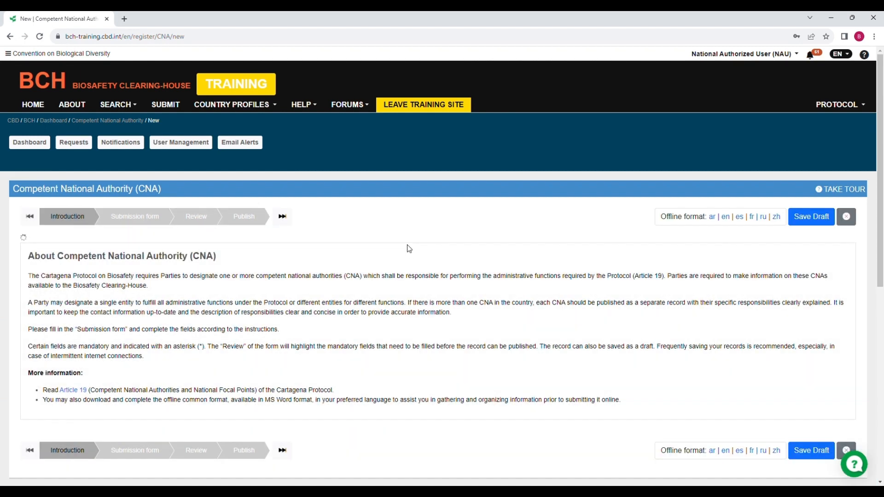
click(49, 146)
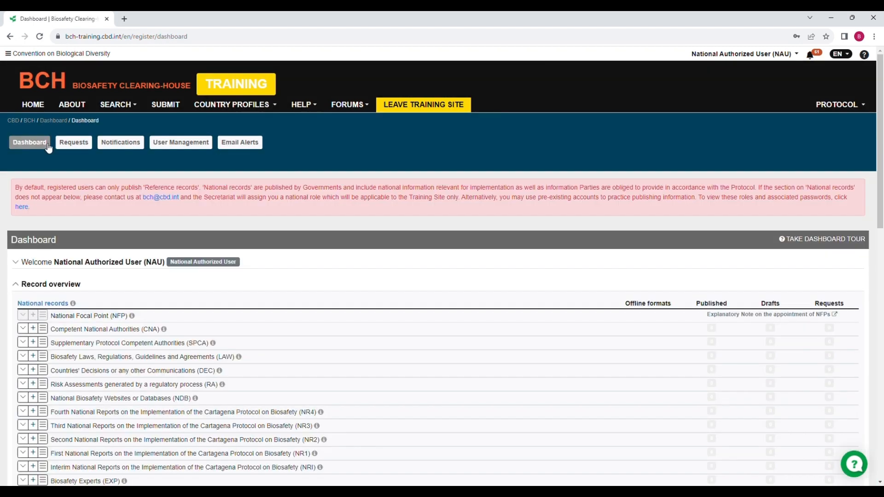
scroll(49, 146, down, 3)
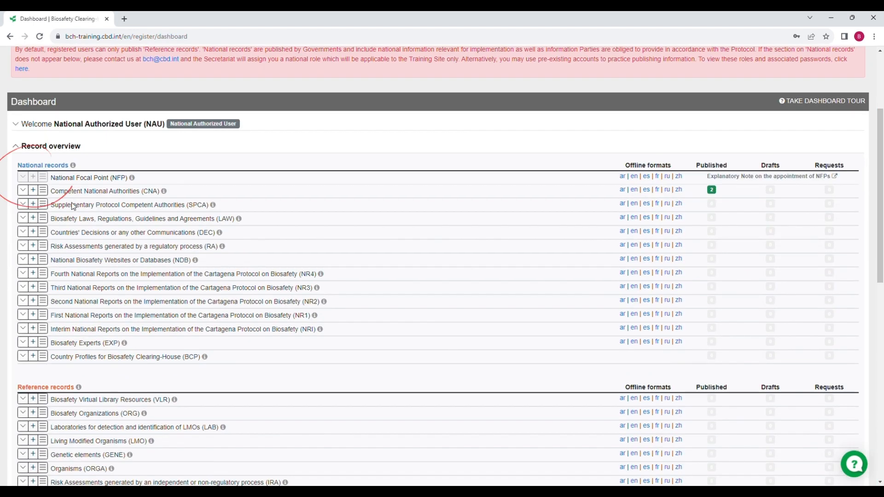
click(34, 191)
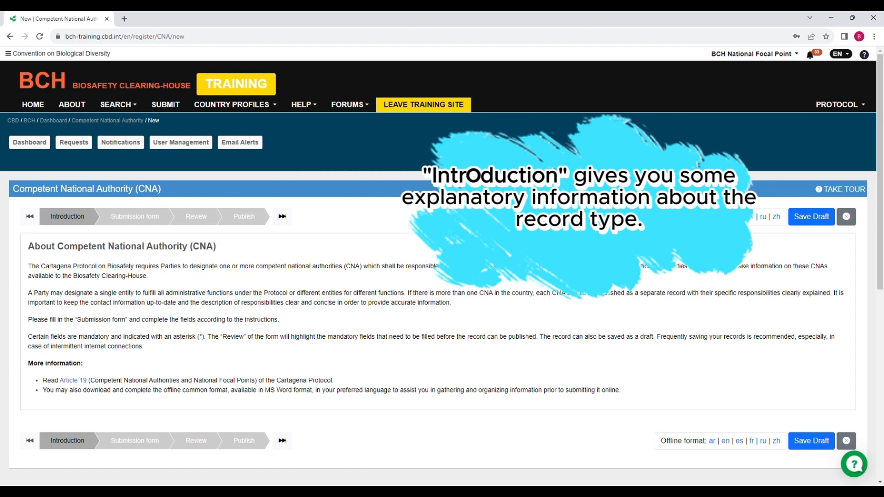
Step: Move the new CNA record to its Submission form step and scroll through it
click(165, 220)
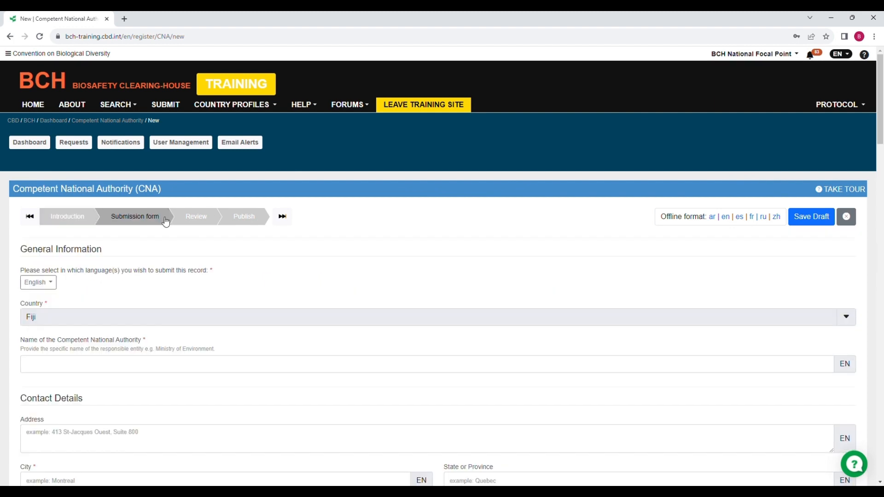
scroll(369, 227, down, 8)
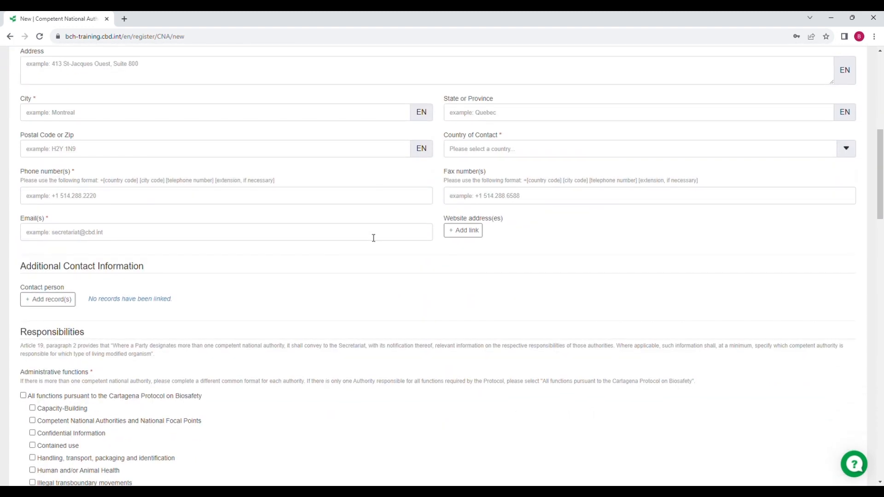
scroll(373, 238, down, 17)
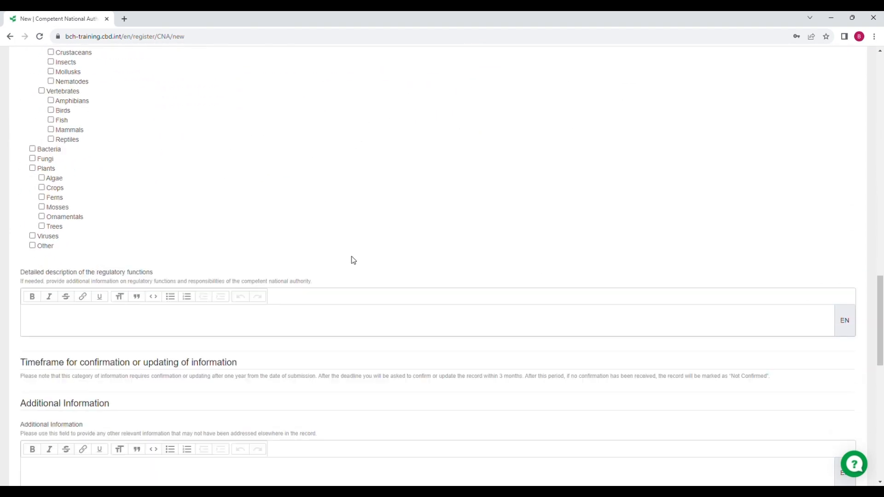
scroll(353, 261, up, 20)
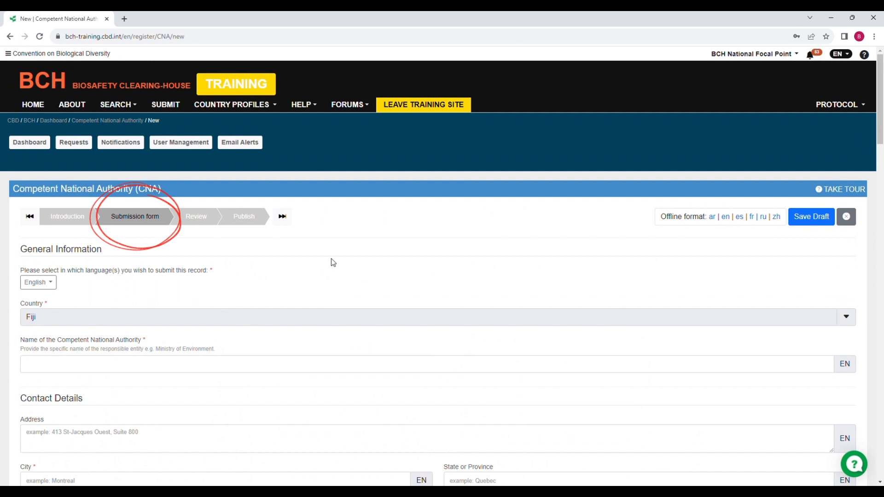
Step: Step through the page's guided tour to the Save a Draft step, then close it
click(844, 190)
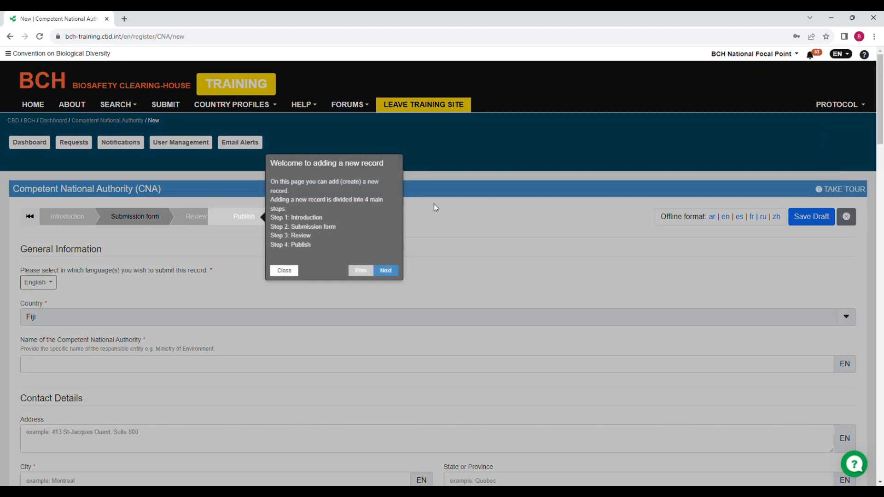
click(386, 271)
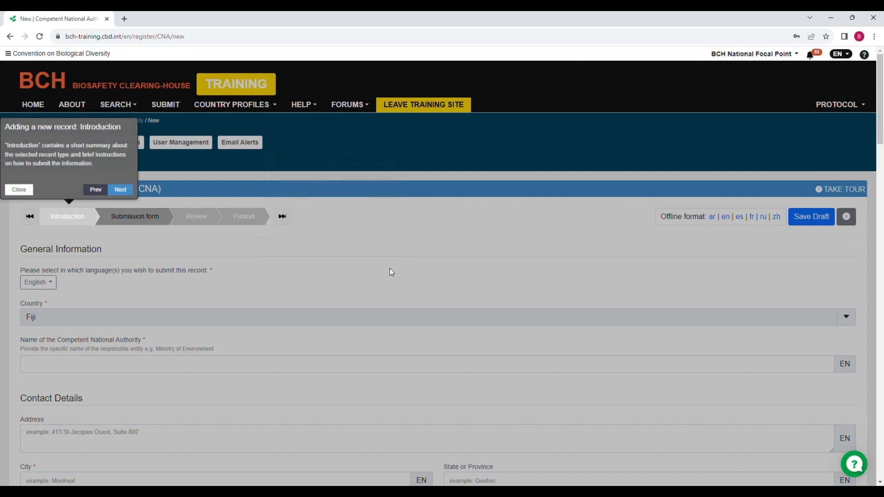
click(127, 193)
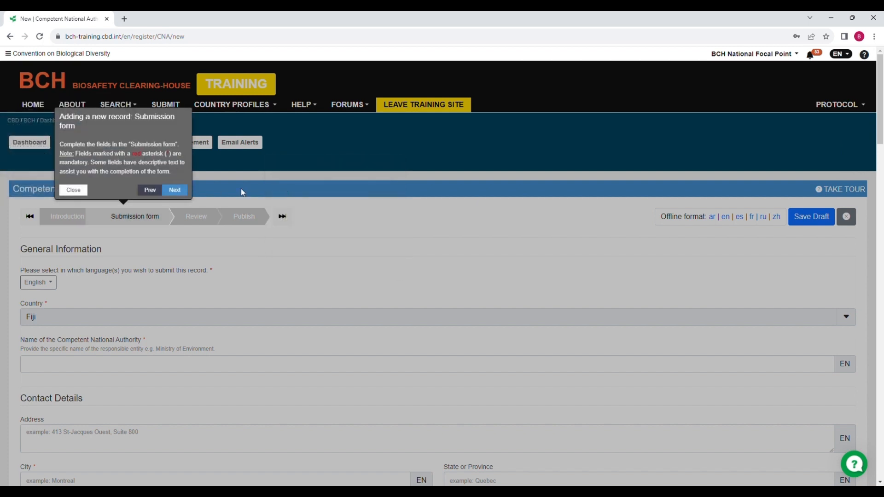
click(182, 189)
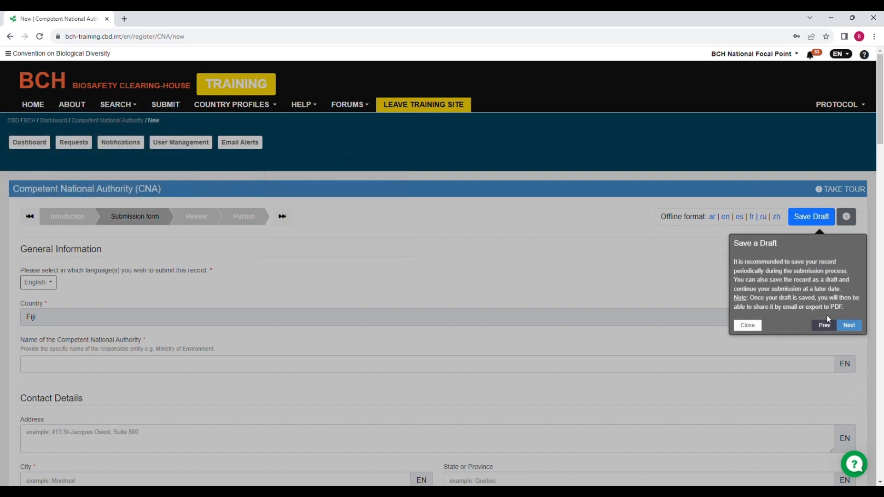
click(748, 325)
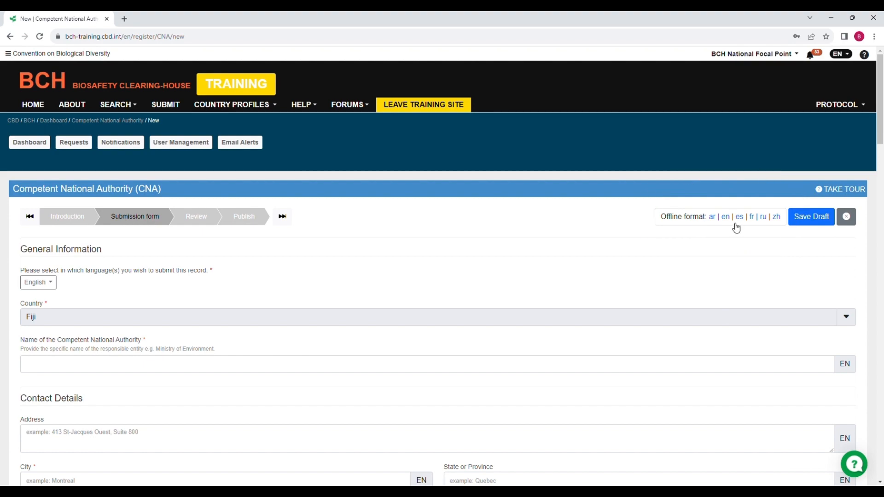
scroll(736, 228, down, 15)
scroll(738, 335, down, 20)
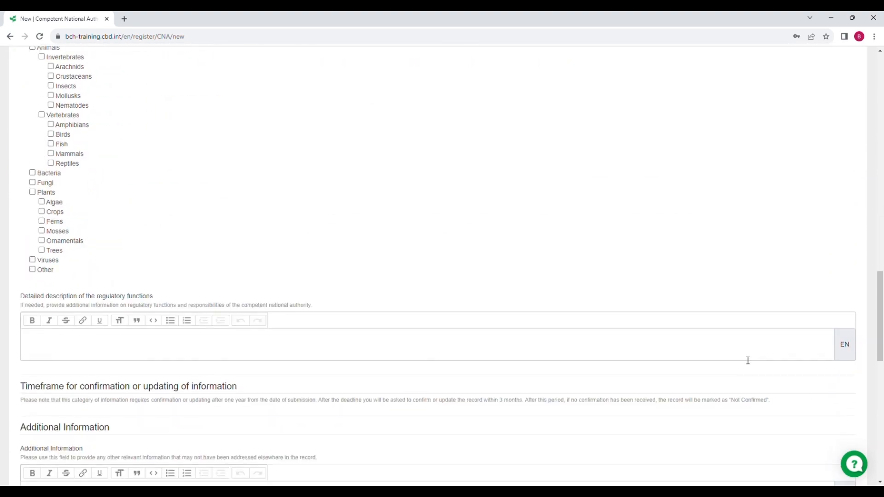
scroll(750, 258, up, 20)
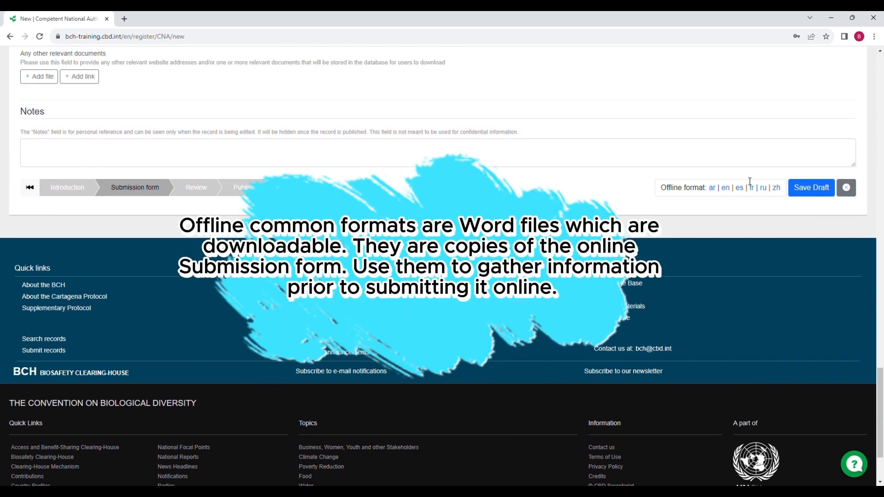
scroll(735, 204, up, 4)
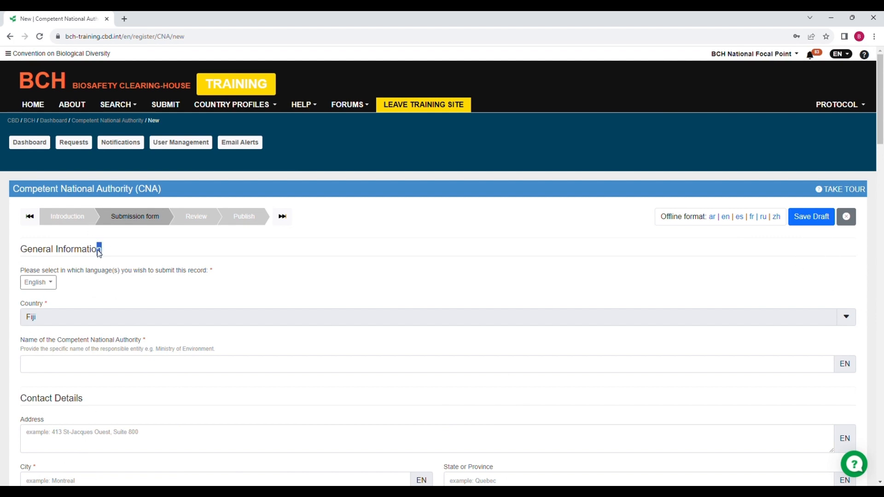
drag(99, 253, 20, 254)
click(19, 256)
scroll(53, 333, down, 4)
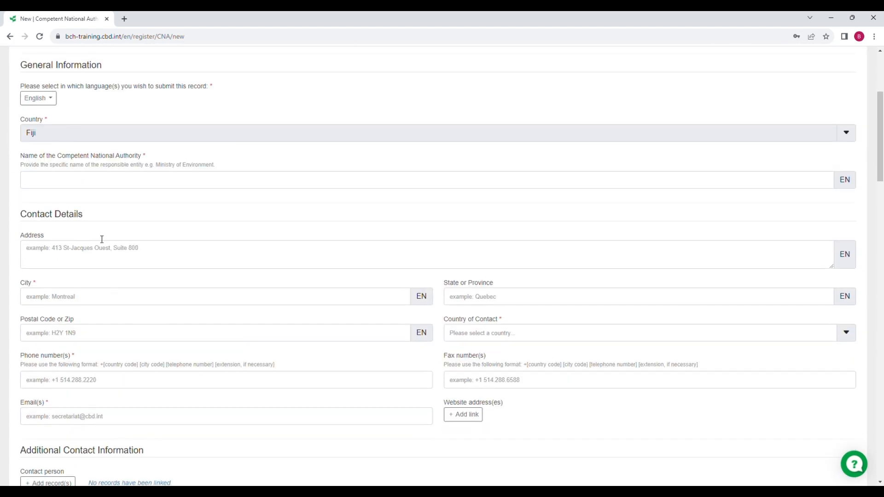
drag(85, 216, 22, 220)
scroll(21, 220, down, 4)
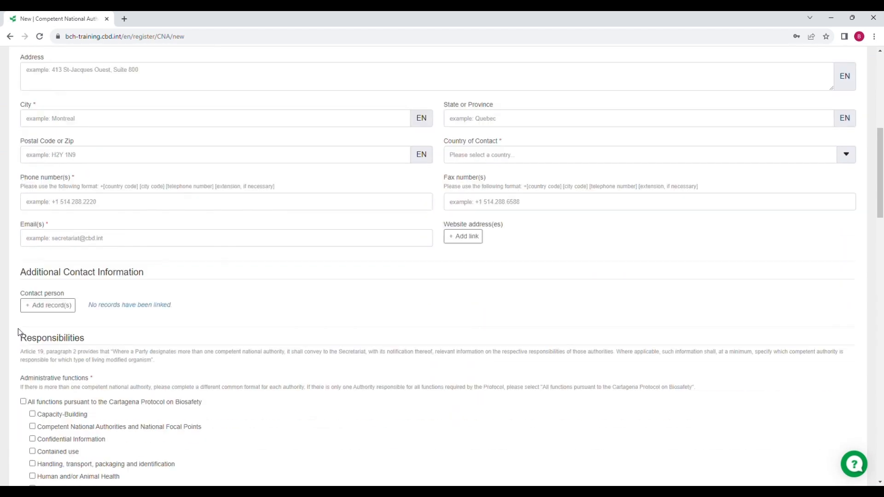
drag(20, 266, 147, 267)
scroll(148, 267, up, 8)
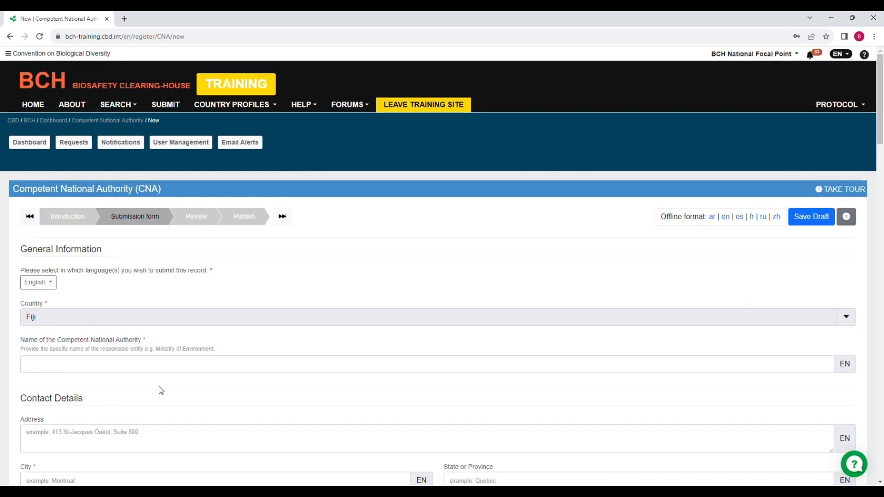
drag(209, 271, 43, 272)
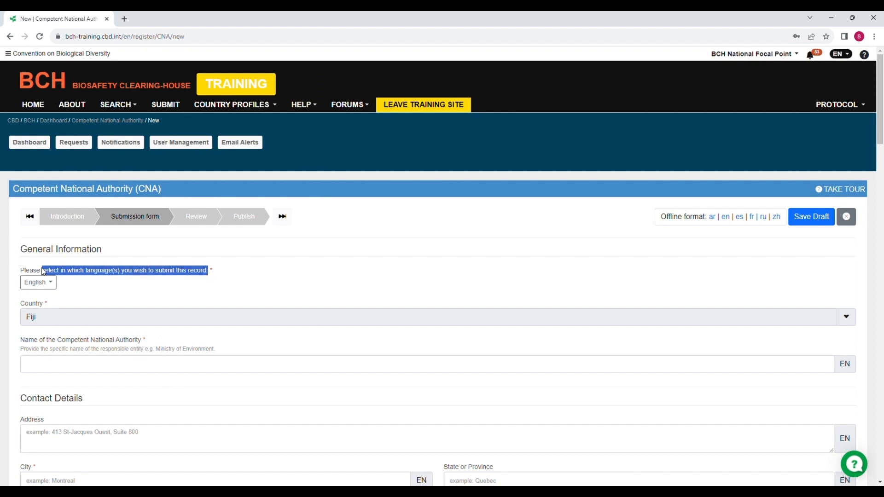
drag(145, 342, 47, 341)
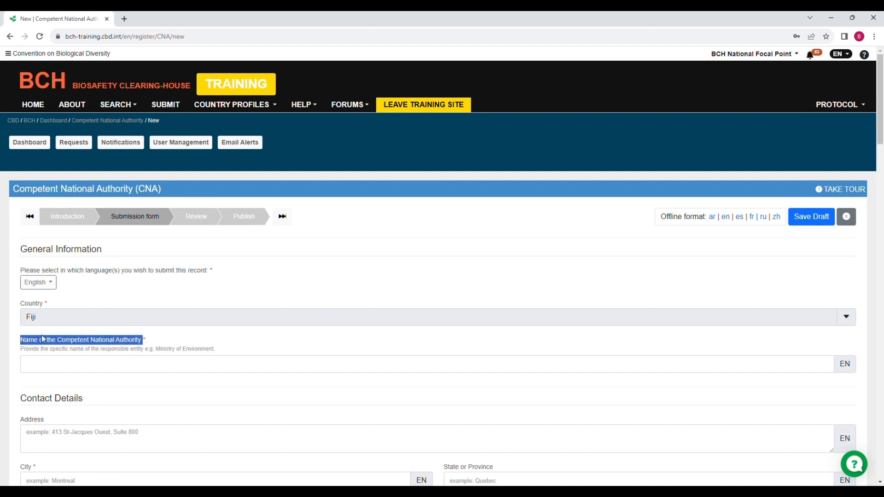
scroll(227, 286, down, 2)
click(219, 188)
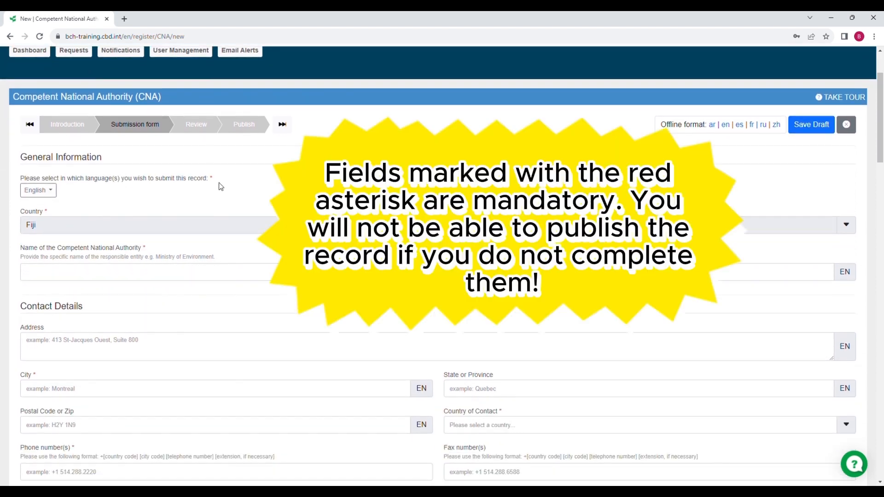
scroll(212, 185, down, 4)
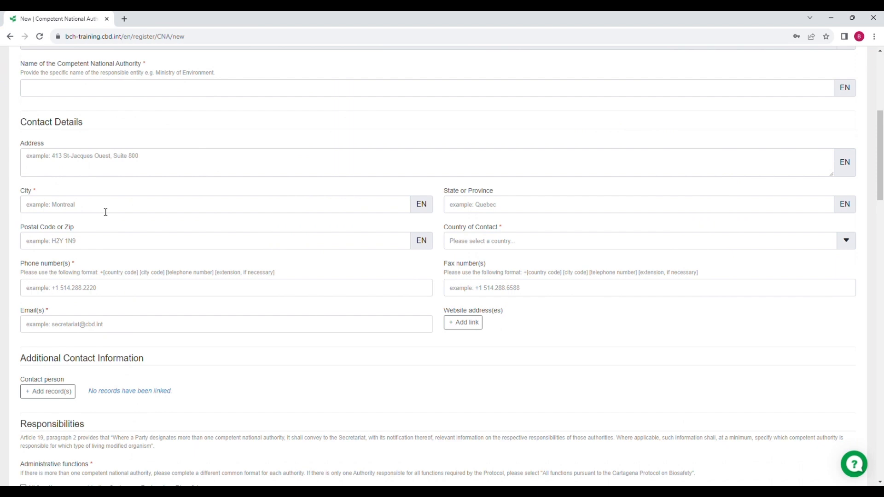
scroll(106, 212, up, 6)
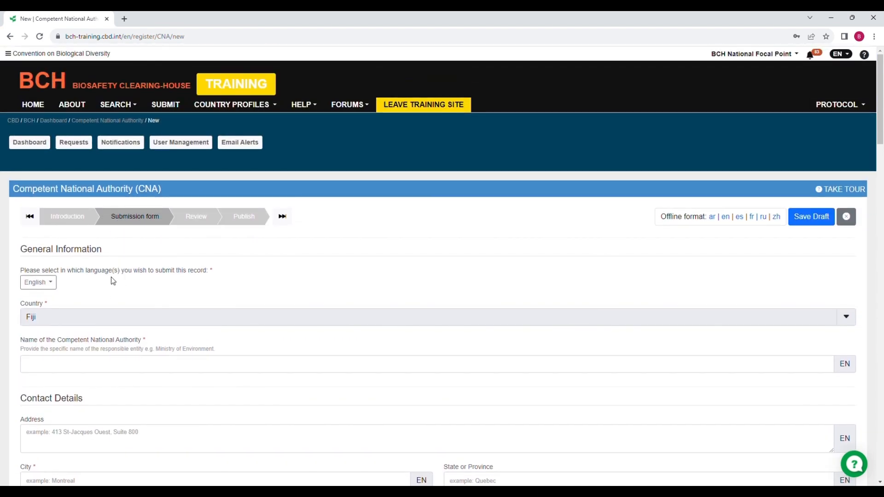
click(54, 285)
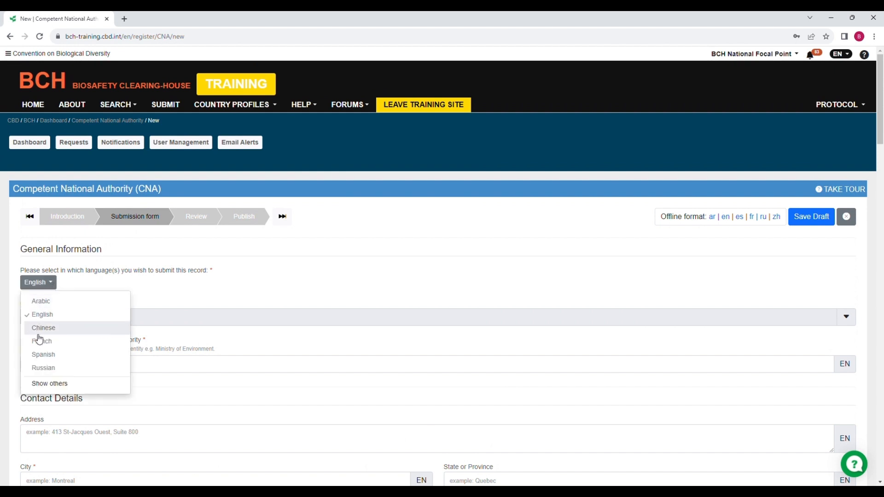
click(47, 346)
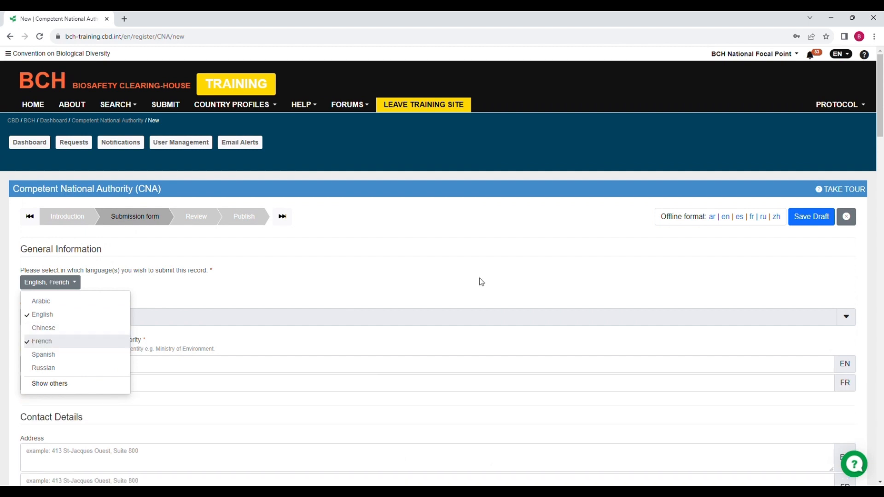
scroll(479, 281, down, 3)
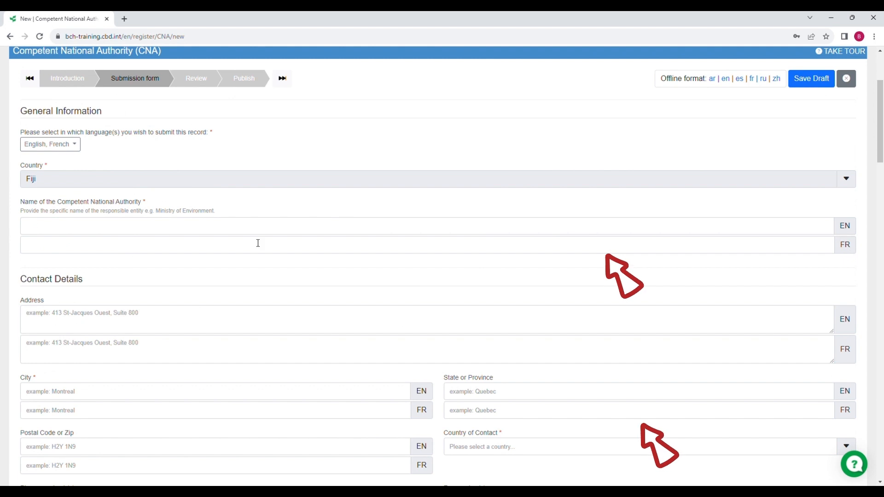
scroll(560, 361, down, 4)
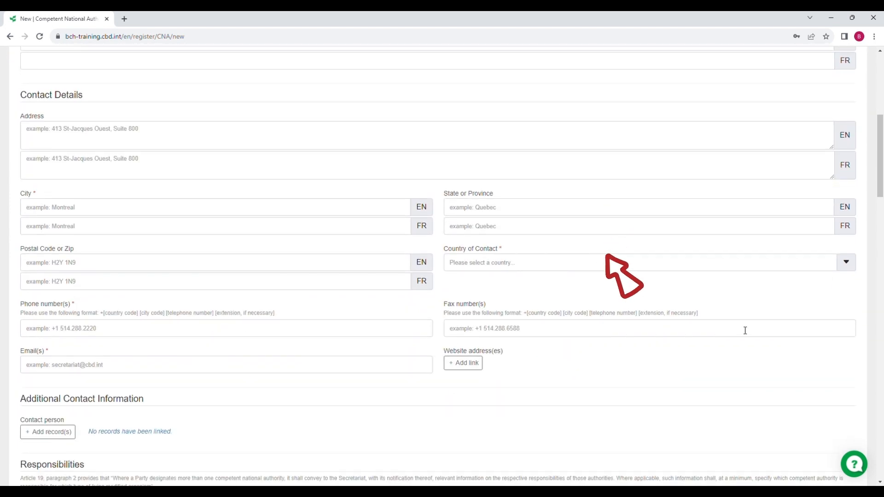
scroll(744, 330, up, 3)
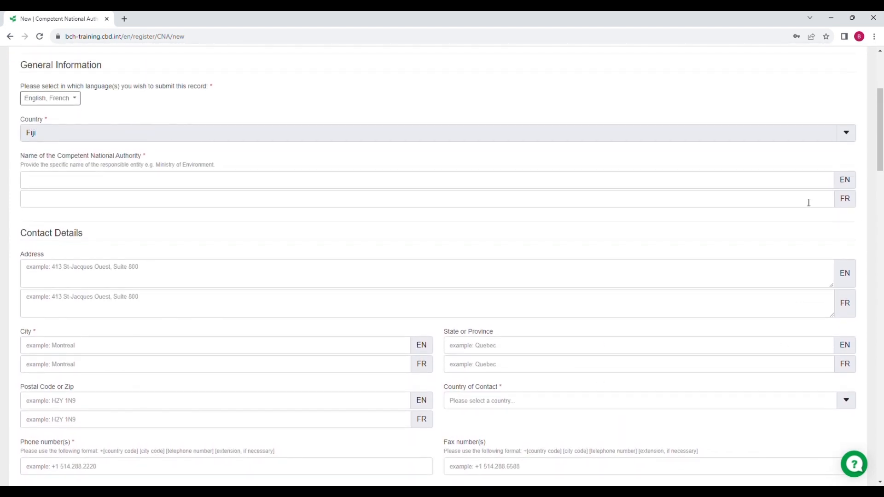
scroll(203, 196, up, 2)
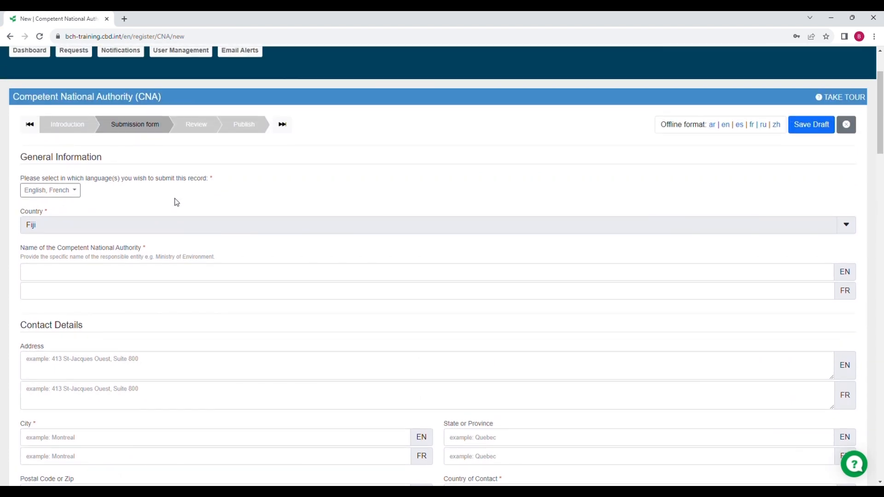
click(74, 192)
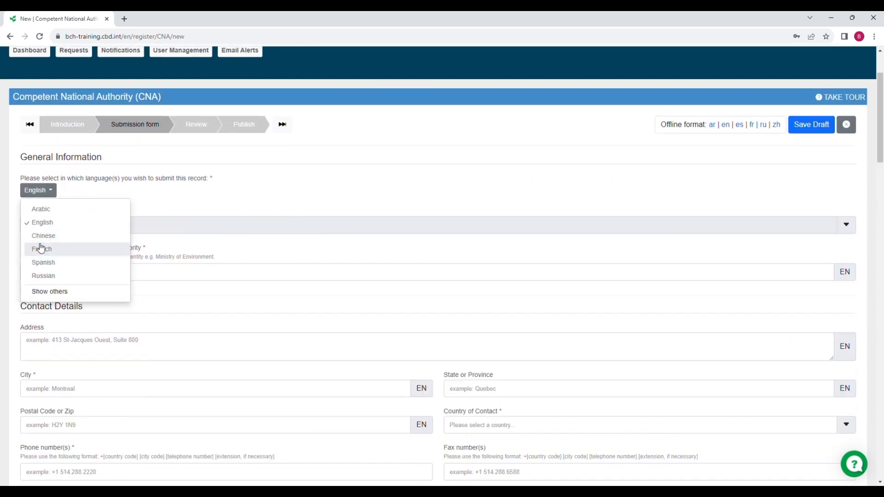
click(201, 207)
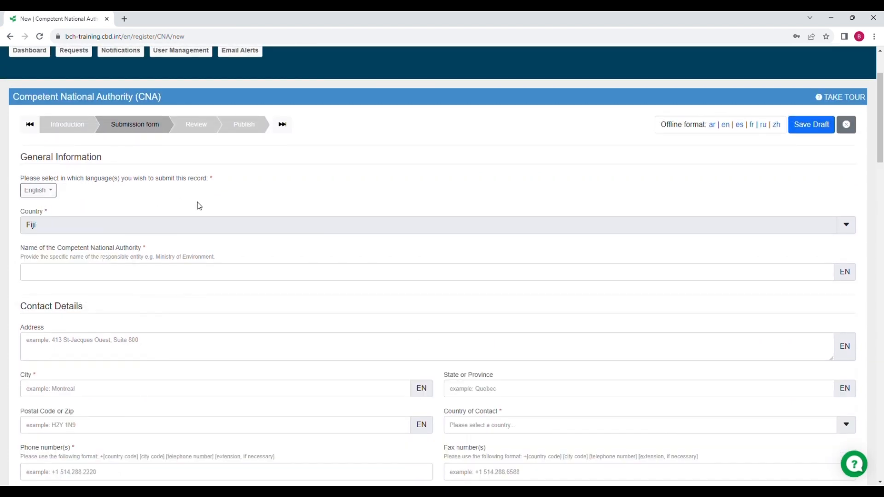
scroll(213, 207, down, 3)
scroll(97, 383, up, 5)
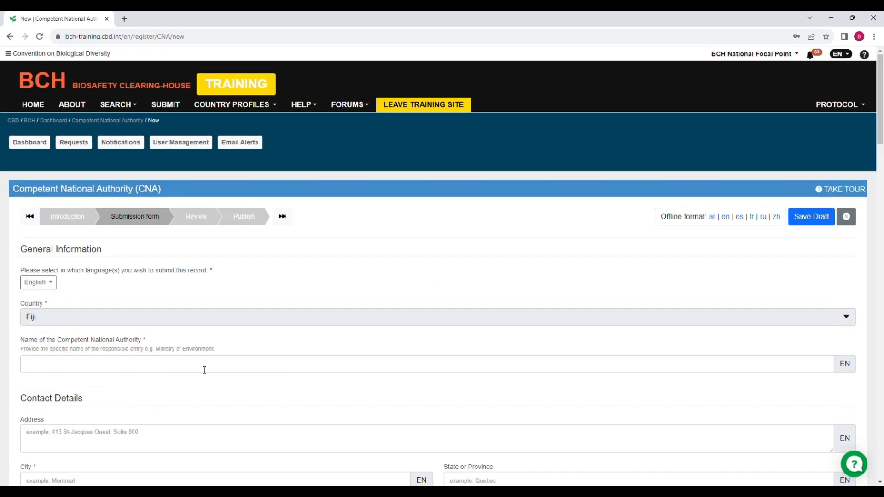
drag(220, 354, 49, 354)
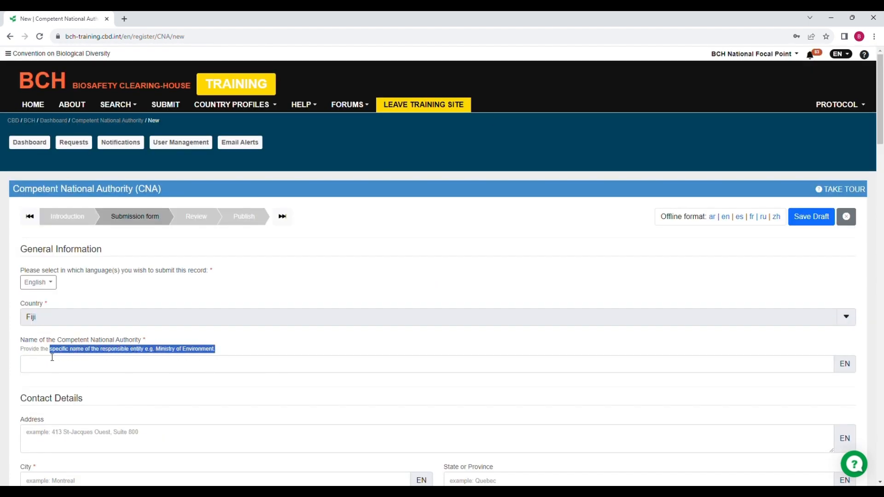
click(31, 359)
triple_click(23, 355)
Step: Highlight and clear the name and phone-number format hints on the form
scroll(73, 354, down, 3)
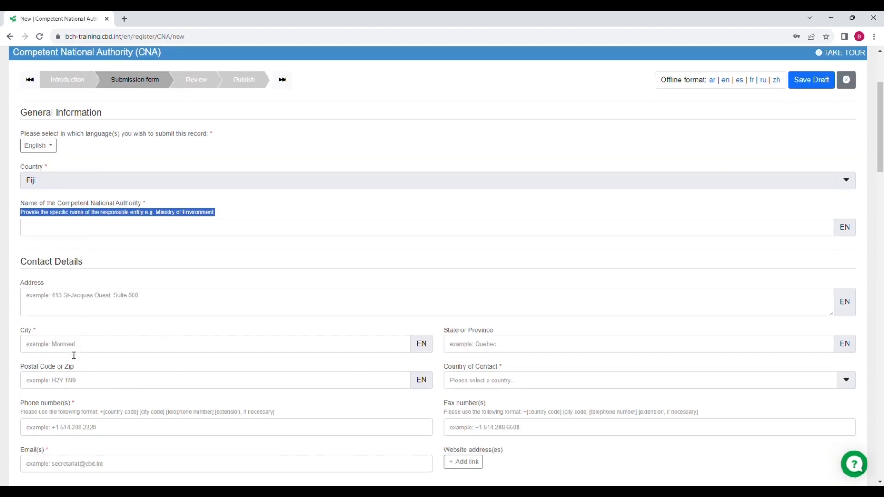
scroll(74, 355, down, 2)
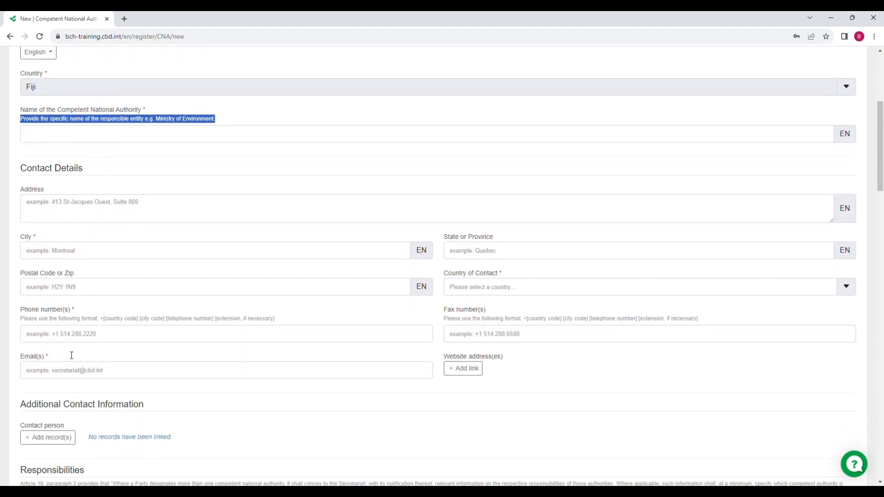
click(187, 182)
drag(275, 318, 28, 326)
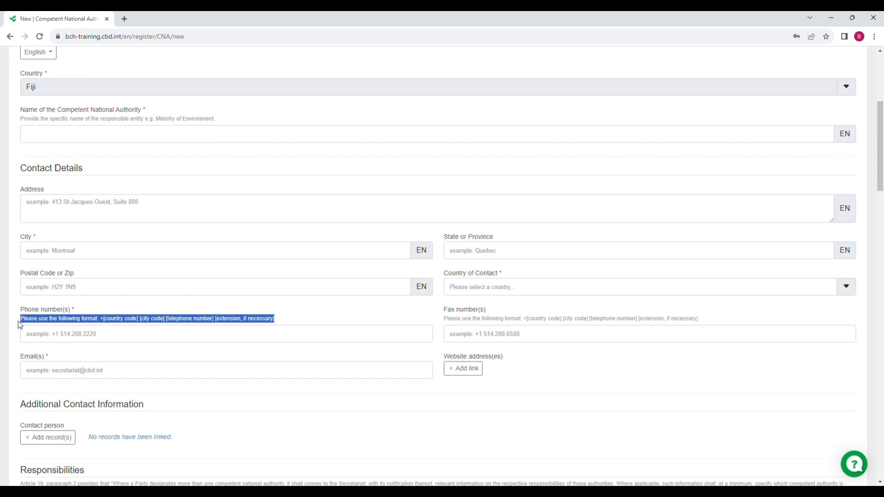
scroll(20, 325, up, 3)
click(69, 285)
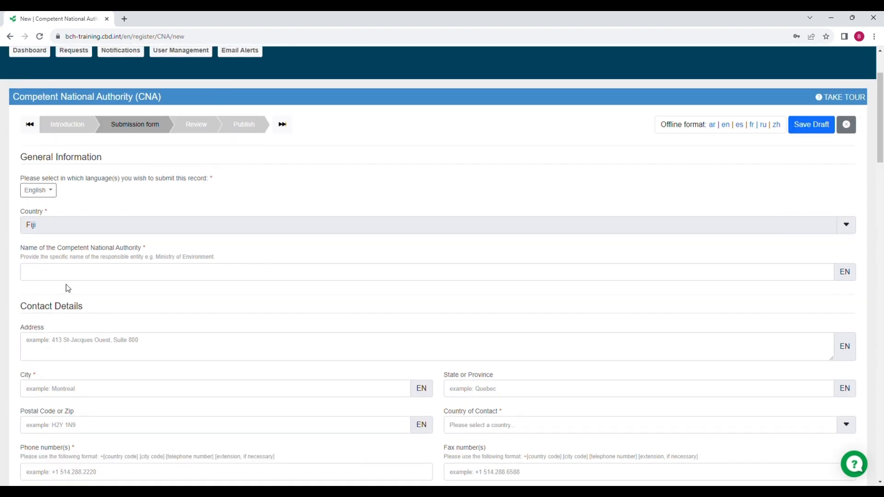
Step: Enter 'Biosafety Agency' as the authority name and Suva as the city
click(38, 276)
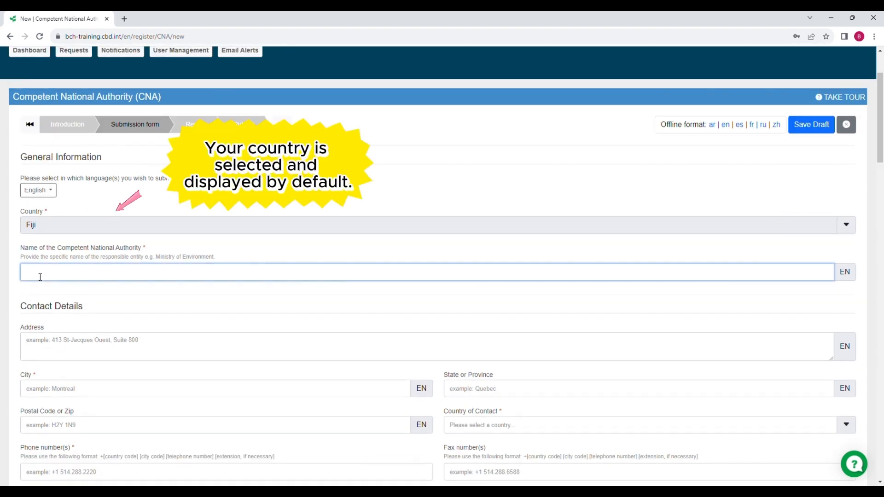
text(Biosafety Agency)
scroll(40, 277, down, 3)
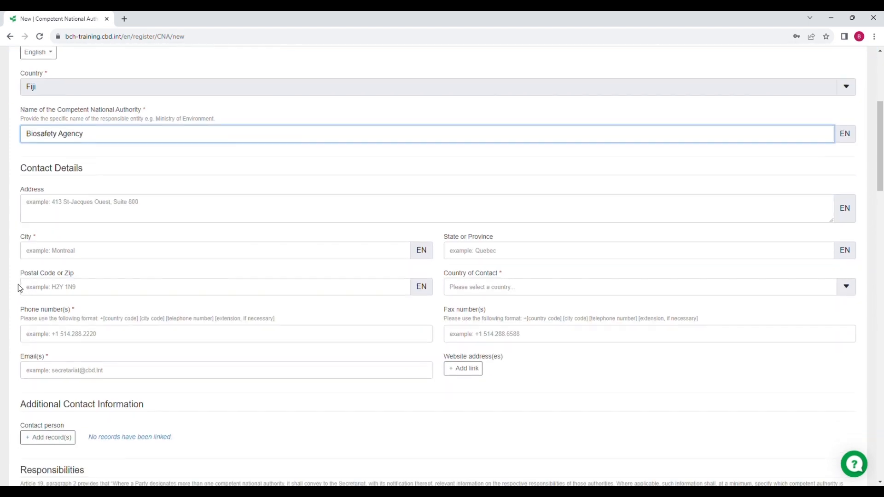
click(42, 255)
text(Suv)
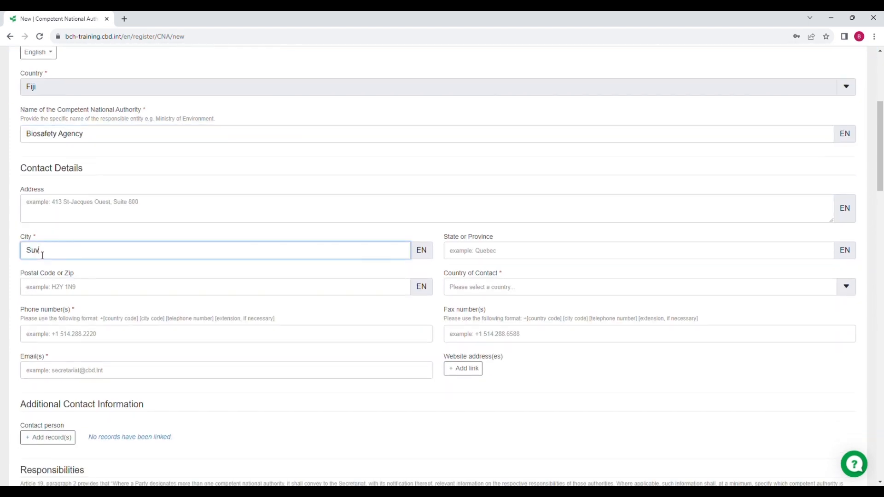
text(a)
Step: Choose Fiji as the country of contact and fill in the agency's phone number and e-mail address
click(472, 288)
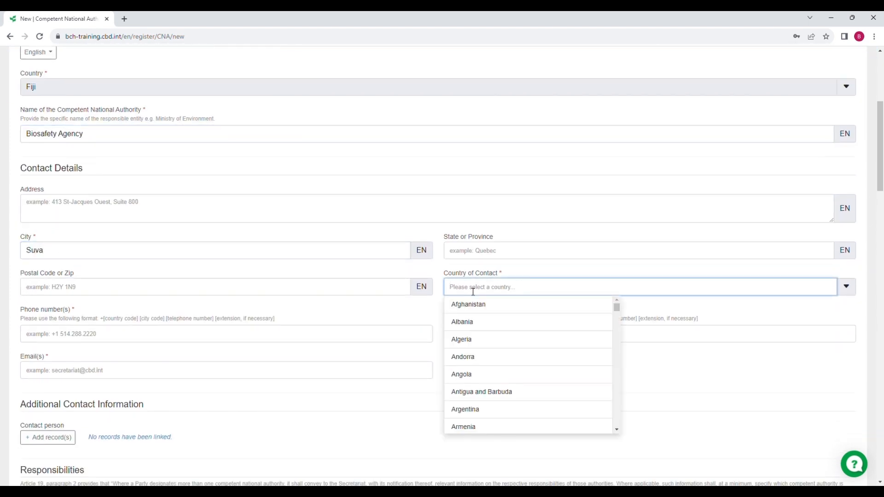
text(Fij)
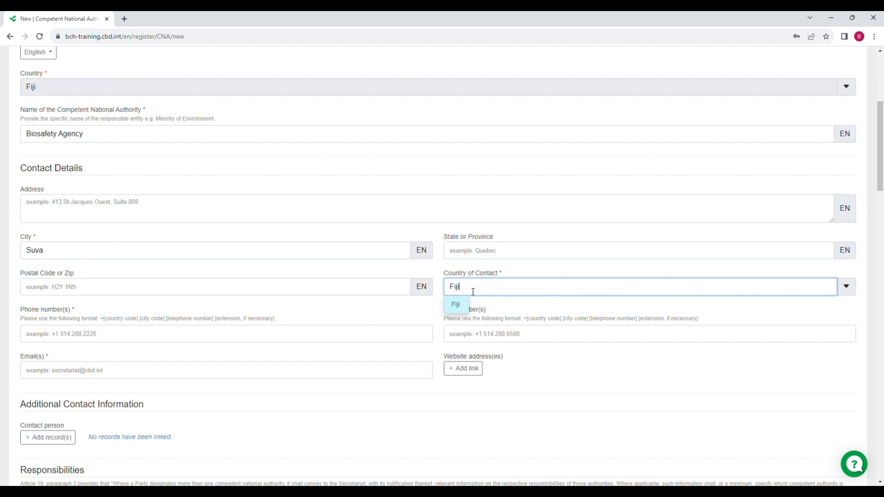
text(i)
click(454, 305)
click(60, 339)
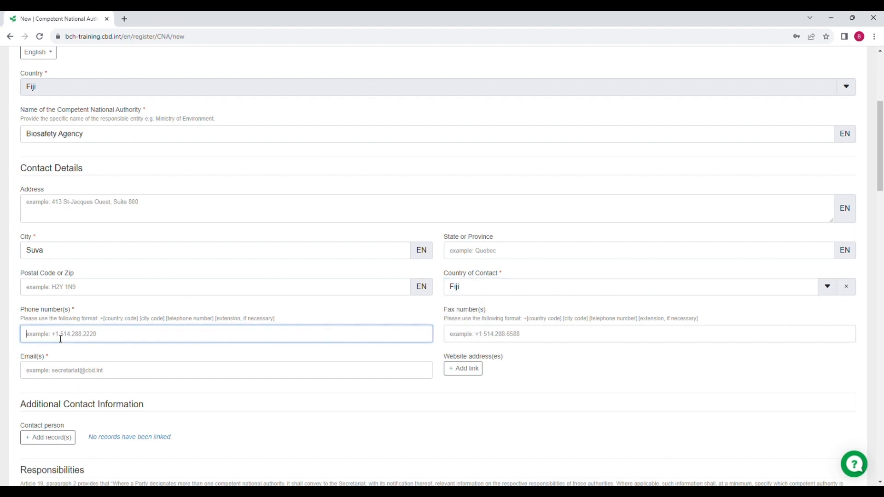
text(+778899999)
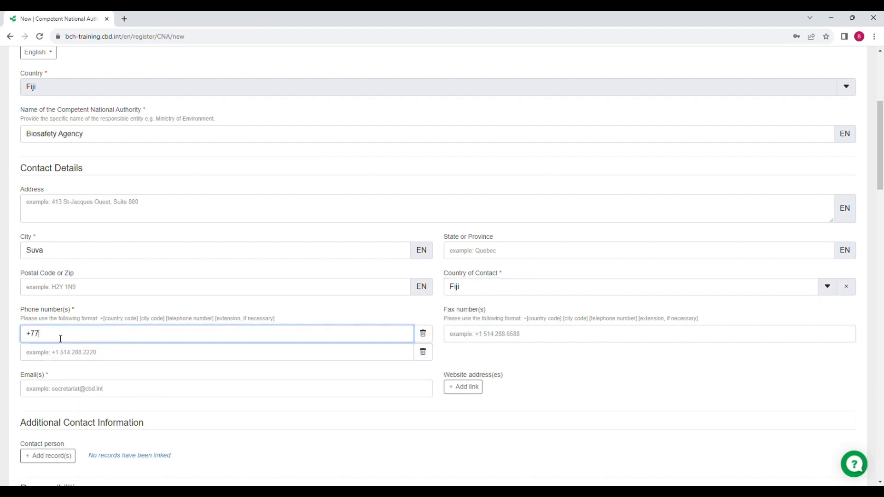
click(44, 392)
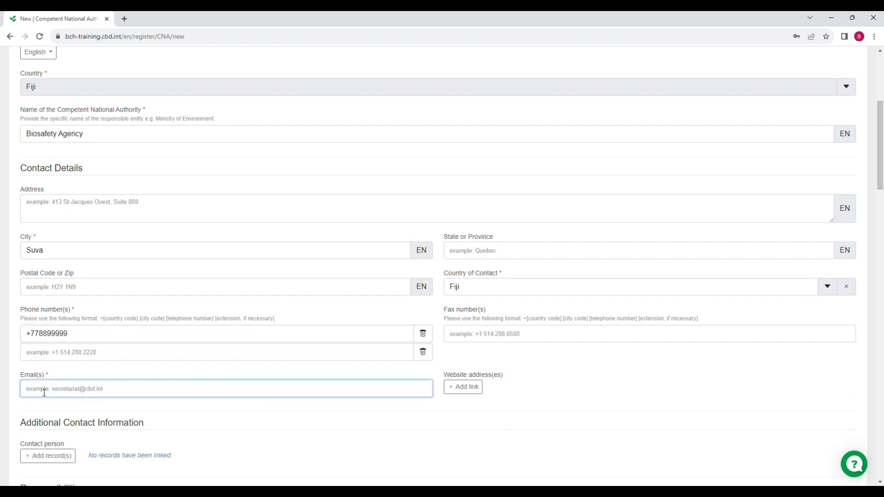
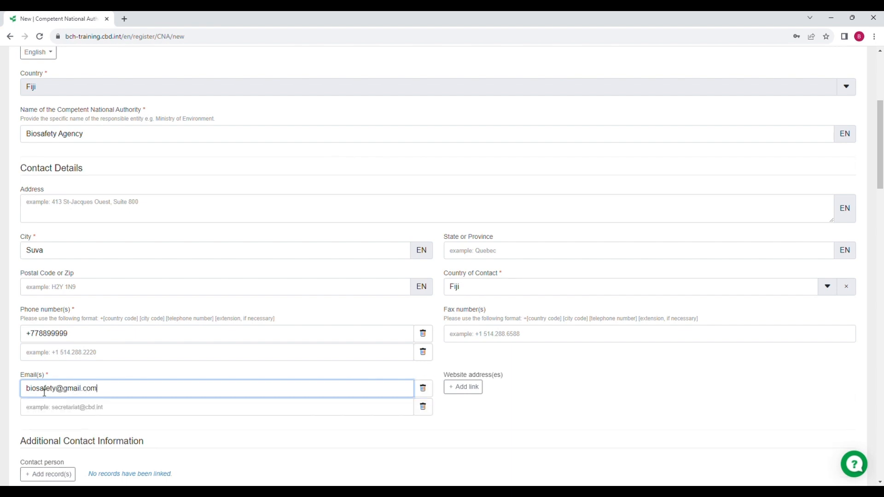
scroll(44, 392, down, 6)
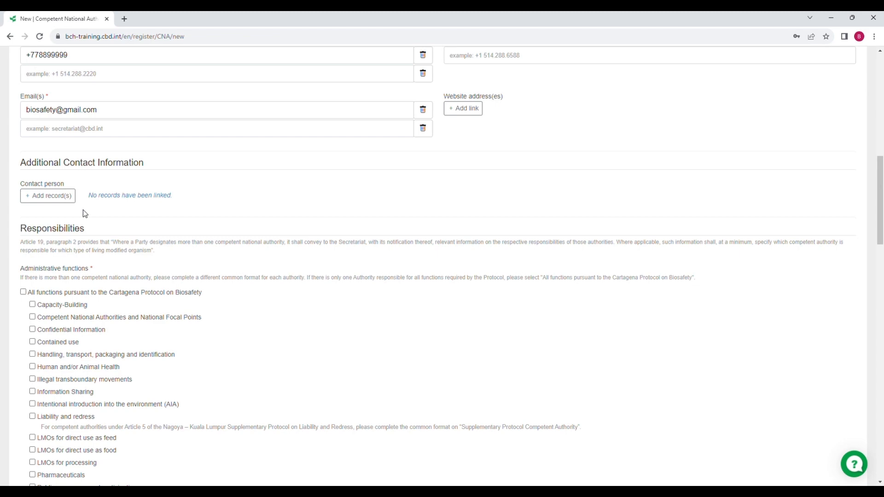
Step: Open the published-records picker to link a contact person to the authority
click(48, 198)
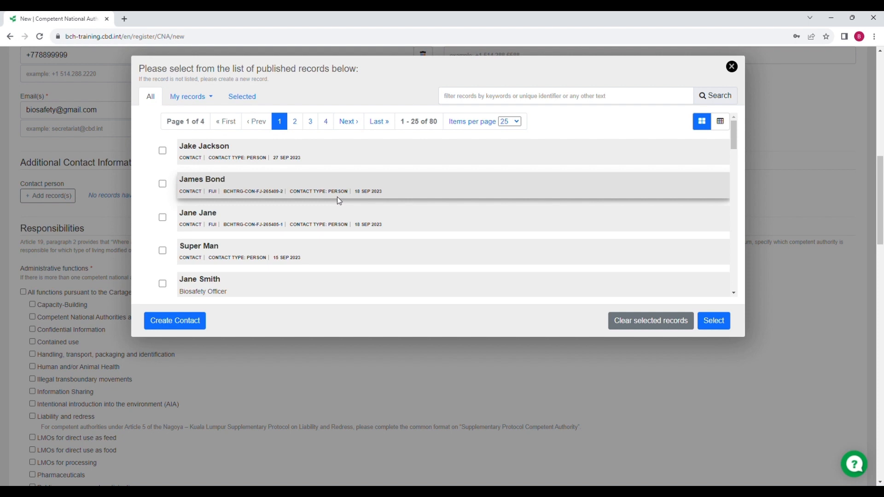
Step: Try the government and my-own-records filters, ticking then unticking the listed contact
click(211, 98)
click(208, 131)
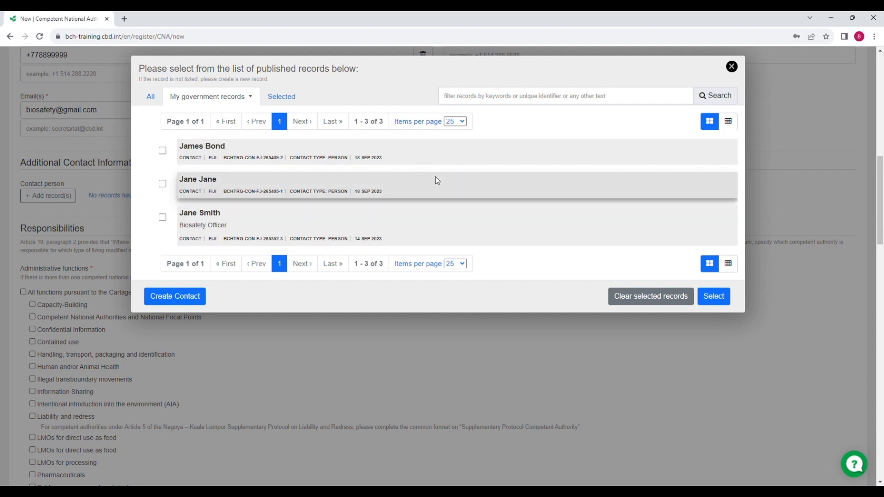
click(250, 97)
click(206, 115)
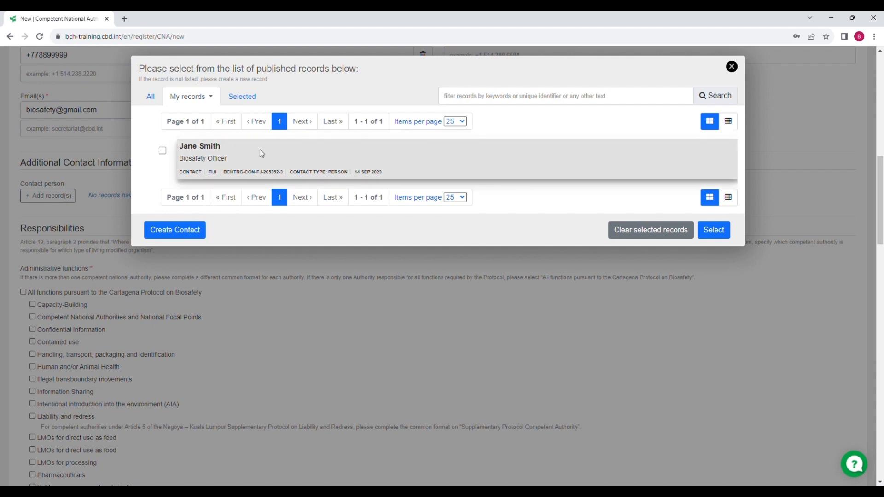
click(163, 152)
click(242, 99)
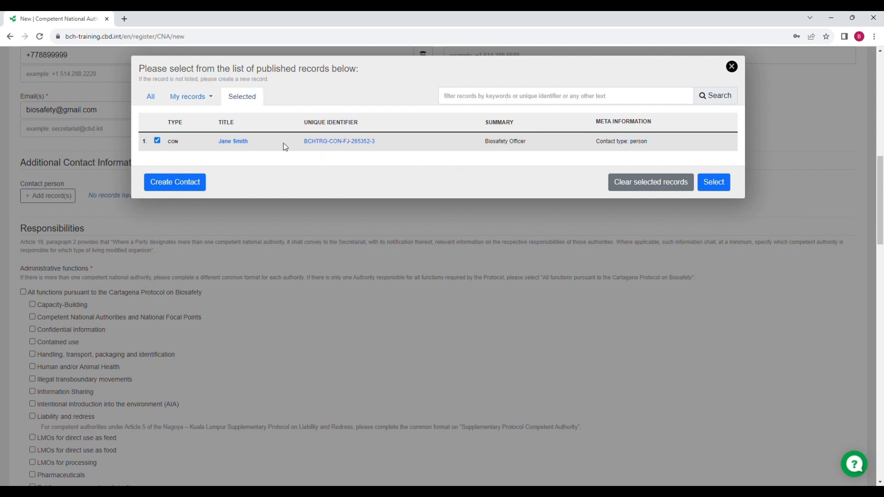
click(152, 98)
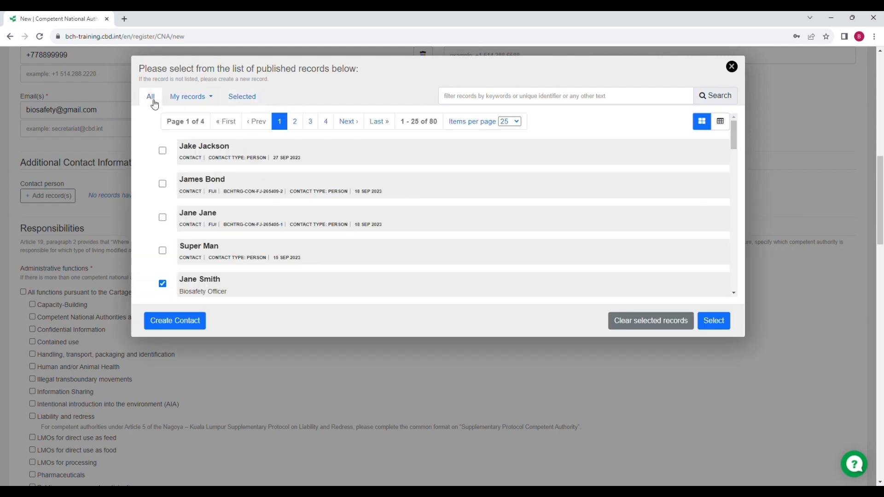
click(163, 283)
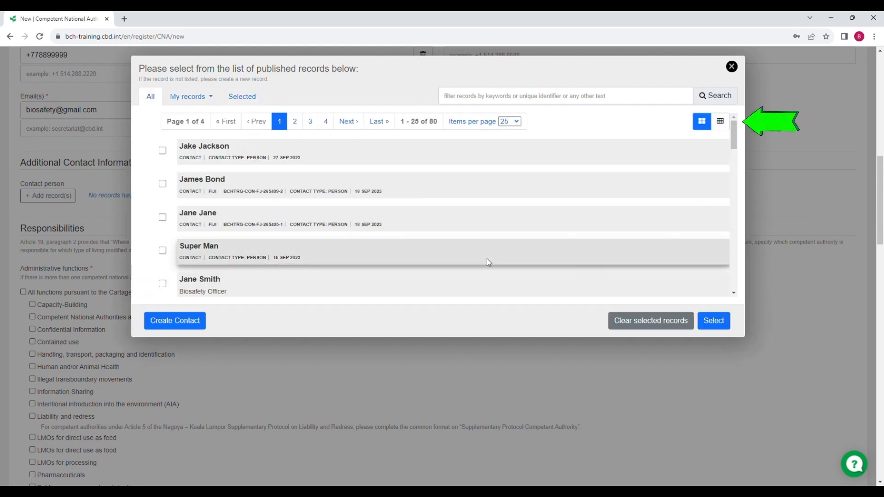
Step: Toggle table and detailed list views, search contacts by a name keyword, then clear the filter
click(725, 130)
click(703, 130)
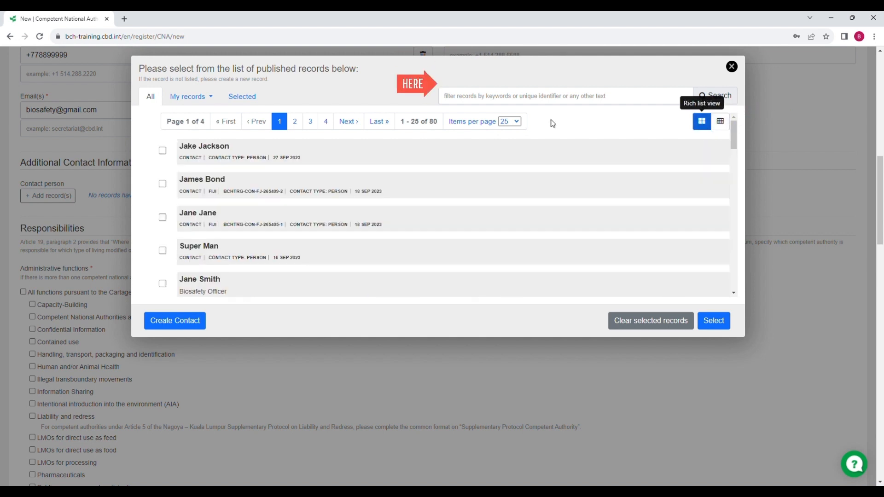
click(446, 95)
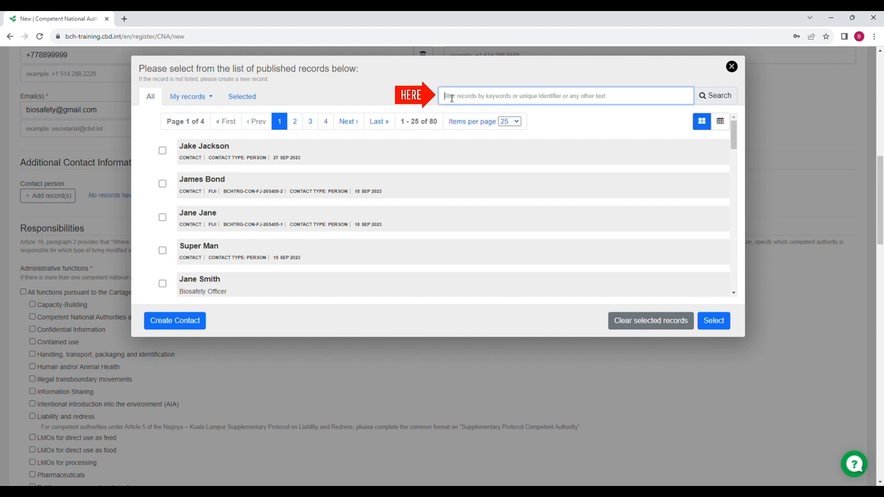
text(jane)
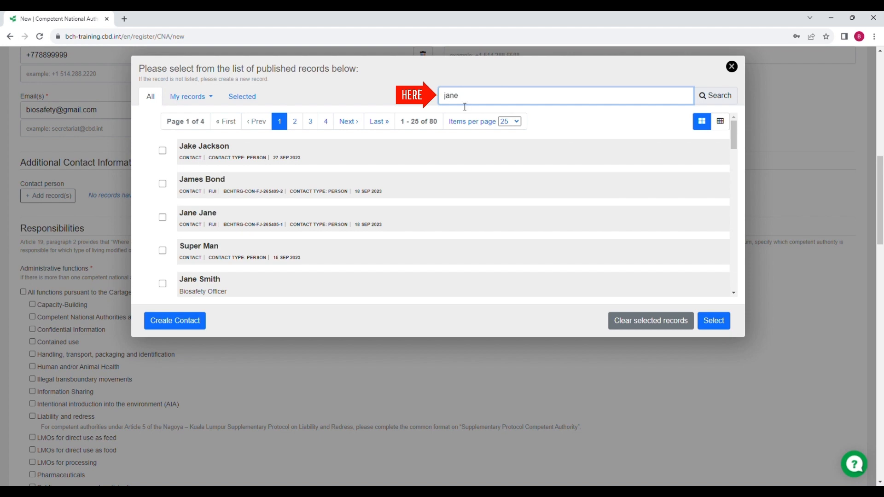
click(733, 101)
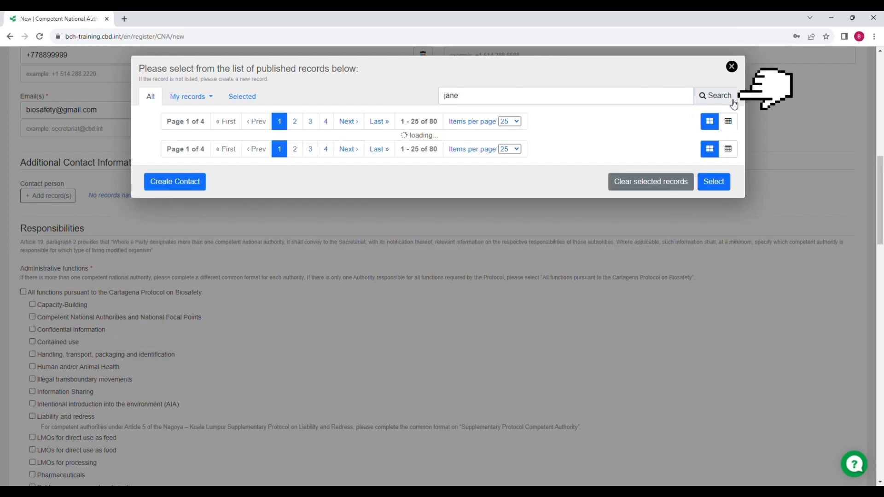
drag(466, 102, 422, 97)
key(BackSpace)
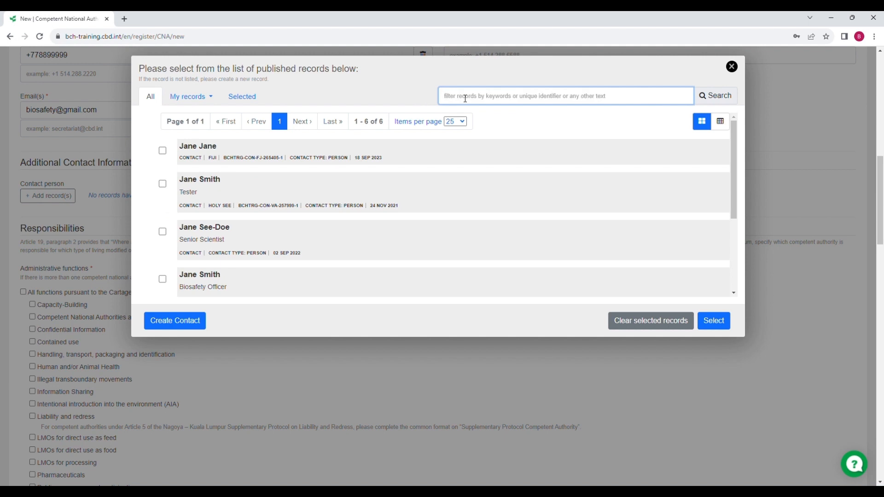
Step: Reload the full list, review the Fiji Biosafety Officer contact, and link it as contact person
click(715, 103)
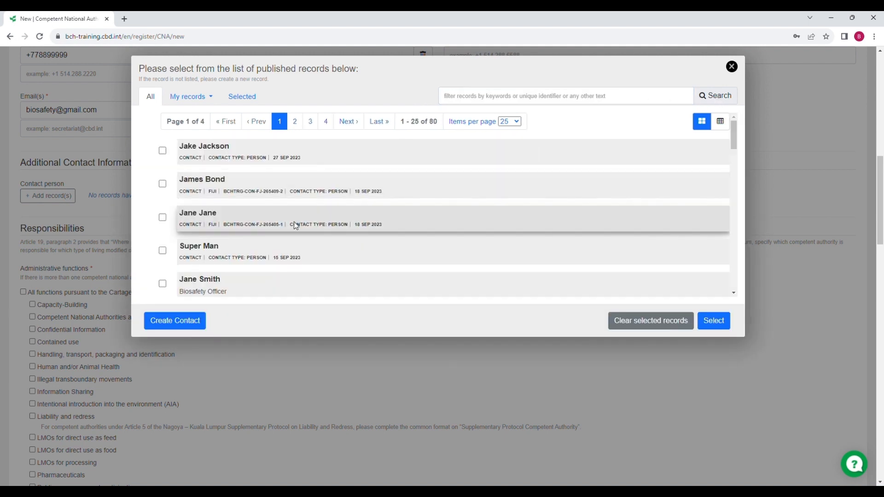
scroll(296, 225, down, 1)
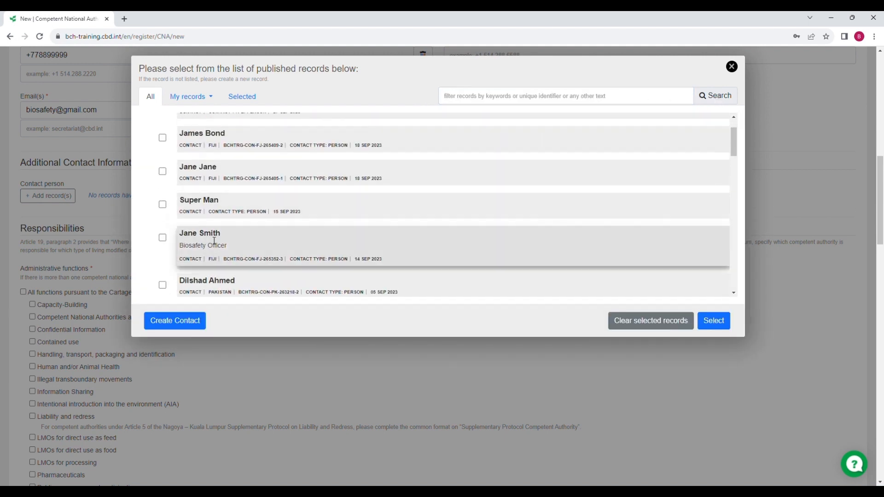
click(214, 240)
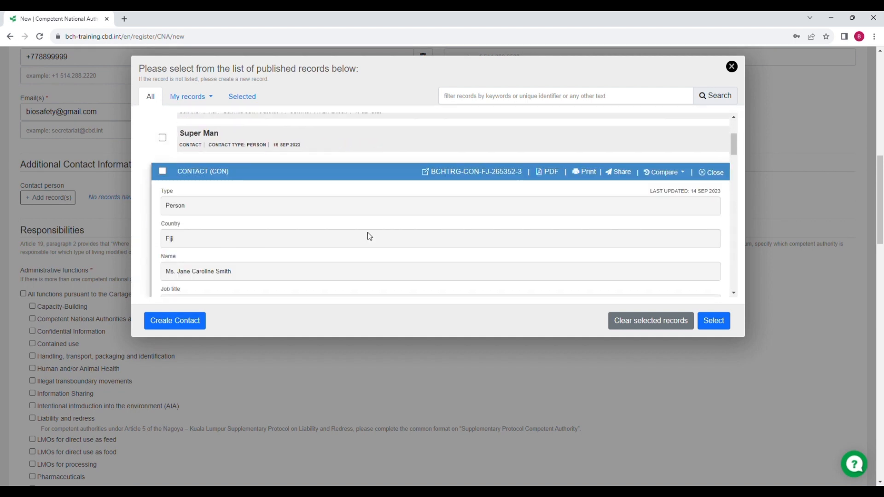
scroll(369, 237, down, 4)
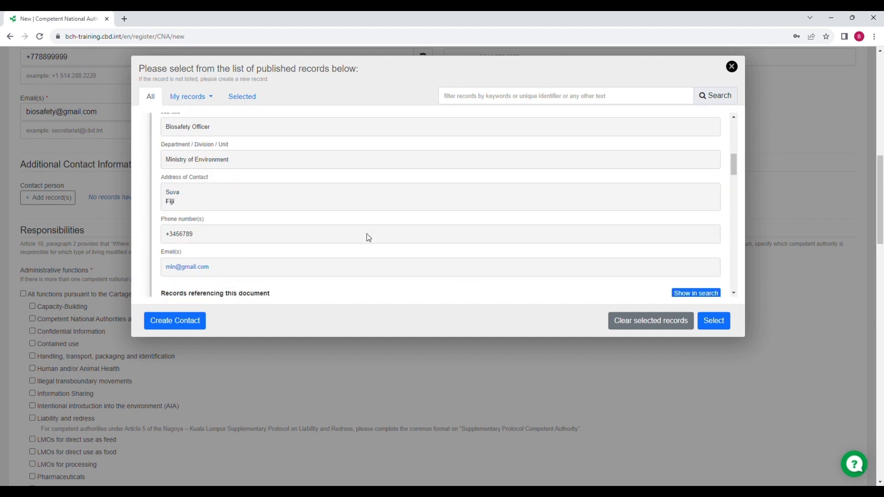
scroll(369, 237, up, 5)
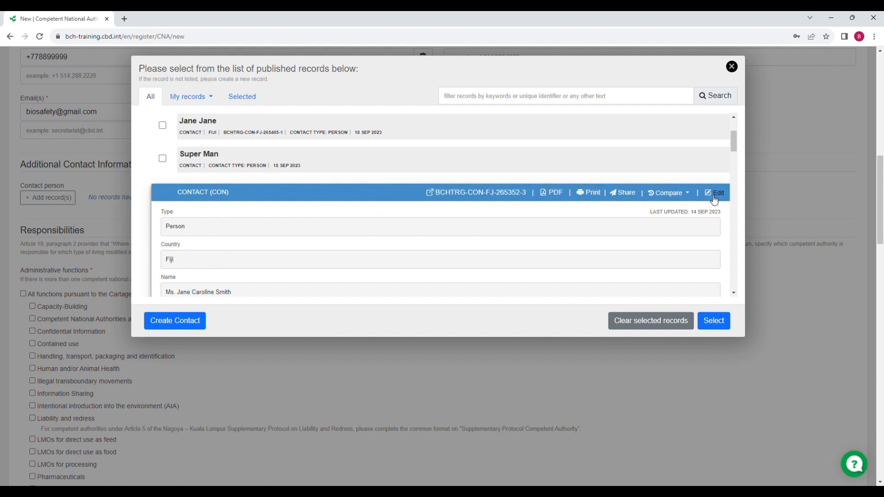
click(714, 198)
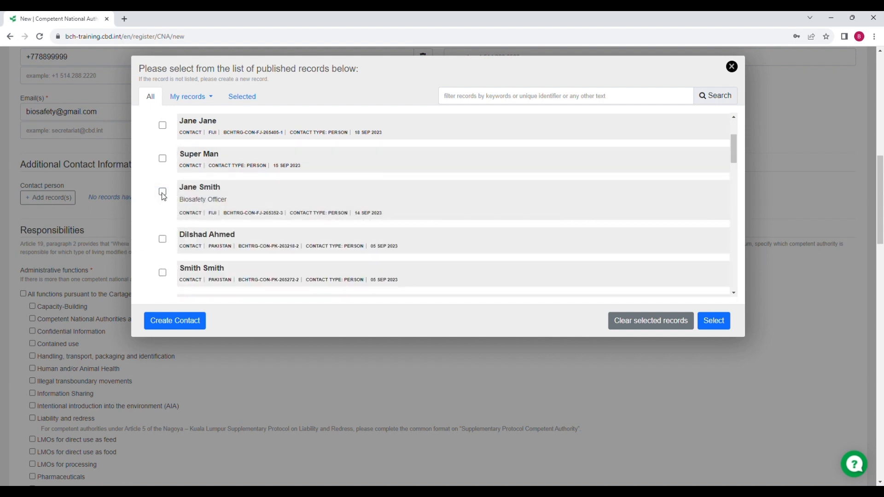
click(163, 192)
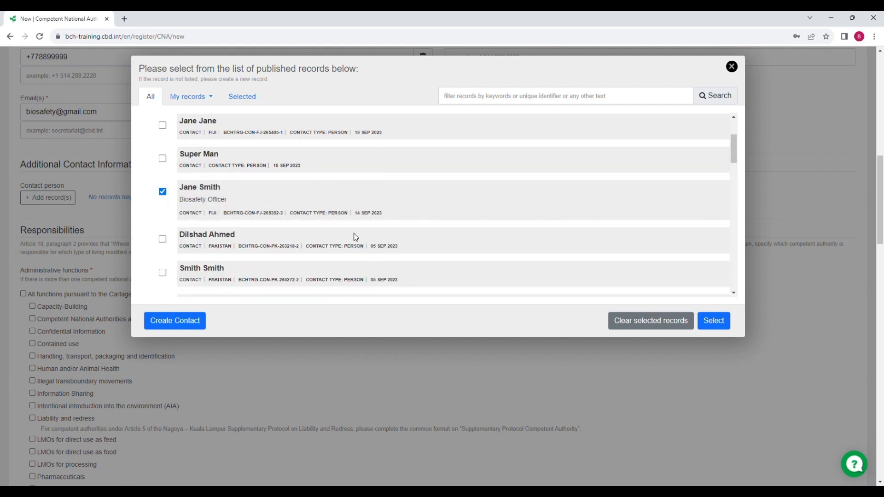
click(713, 321)
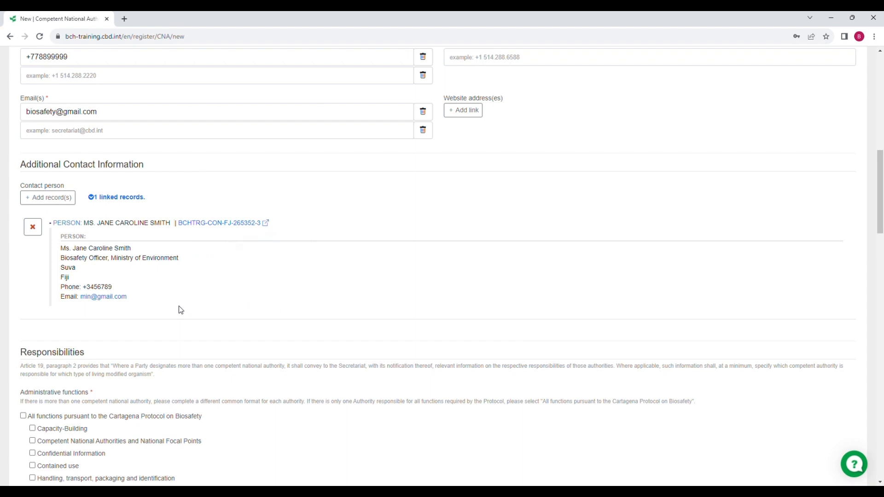
click(51, 202)
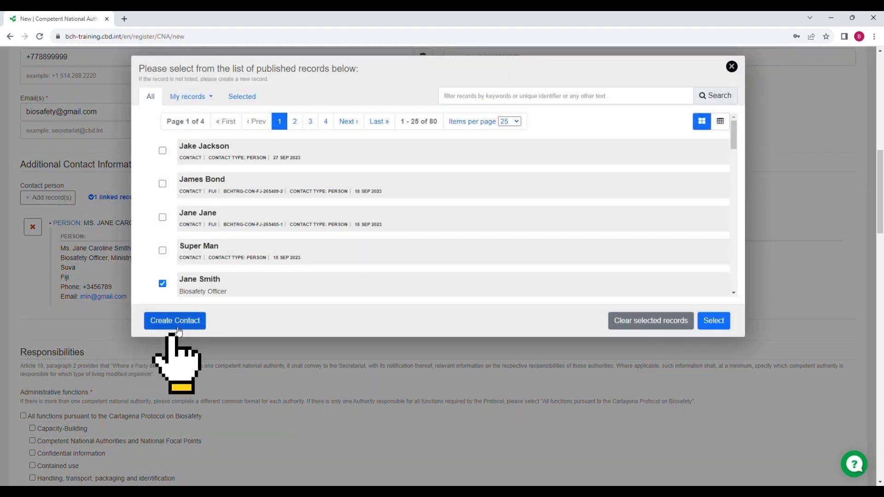
click(177, 322)
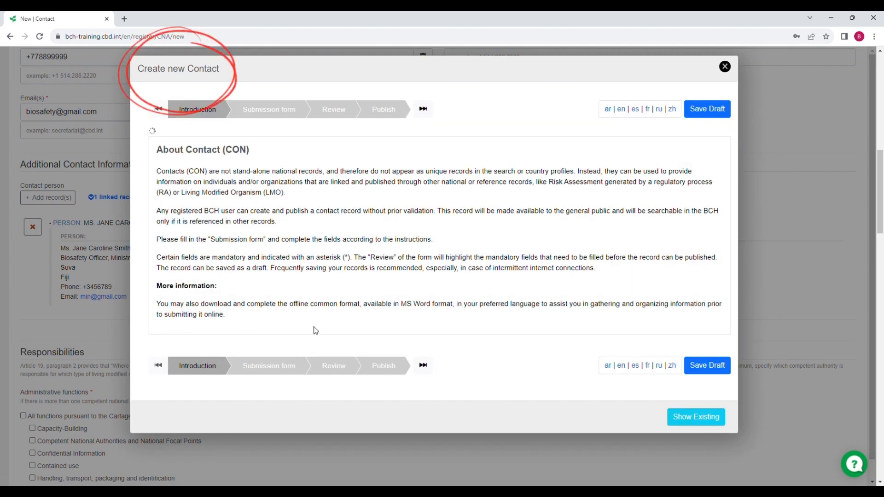
click(302, 115)
scroll(460, 253, down, 3)
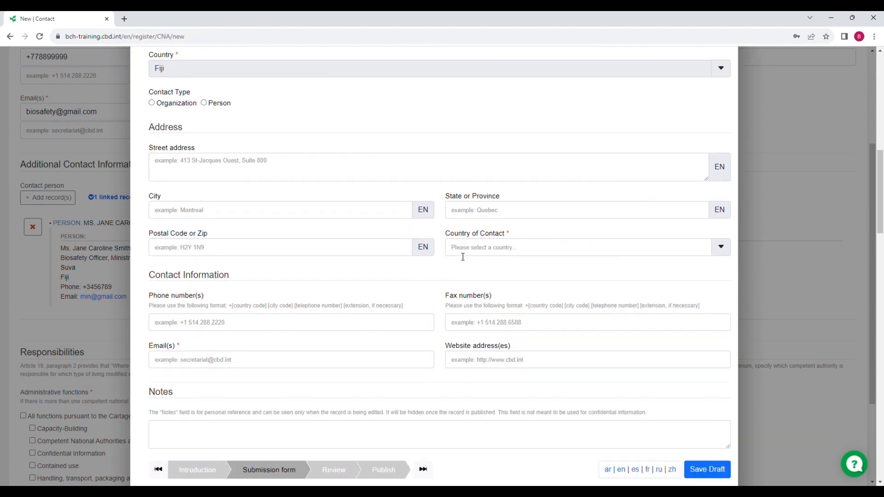
scroll(460, 256, down, 3)
scroll(456, 256, up, 6)
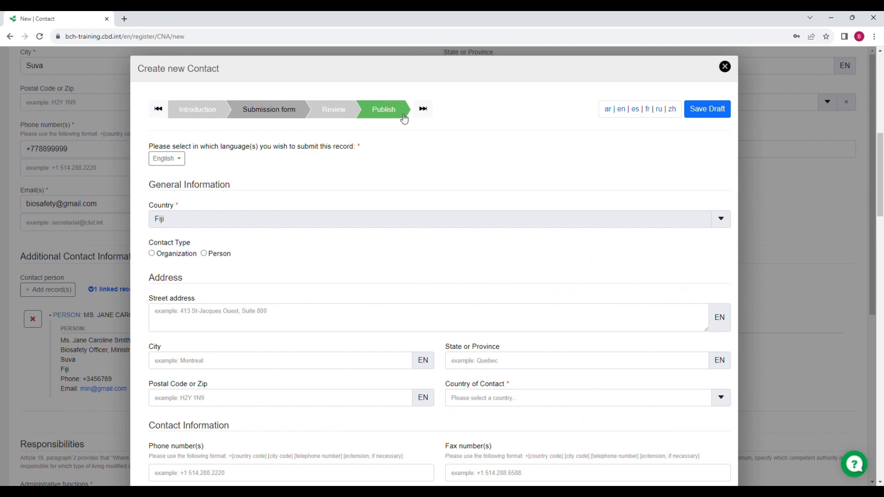
click(725, 69)
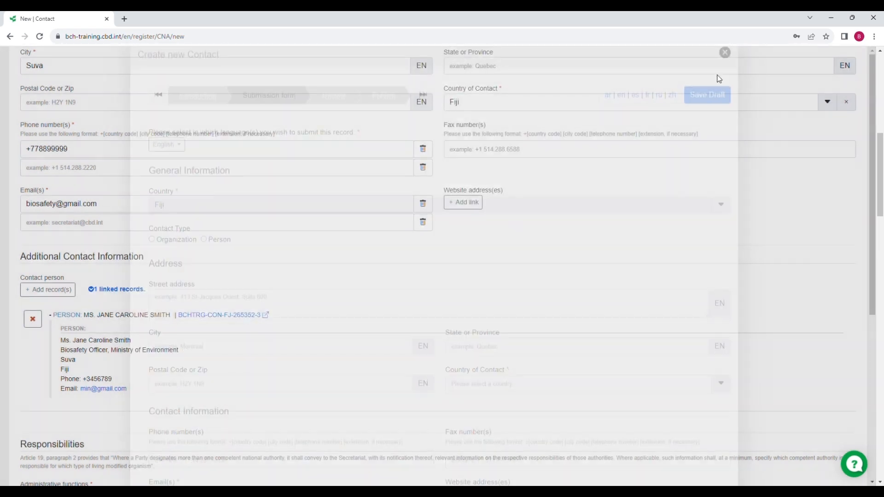
scroll(278, 254, down, 1)
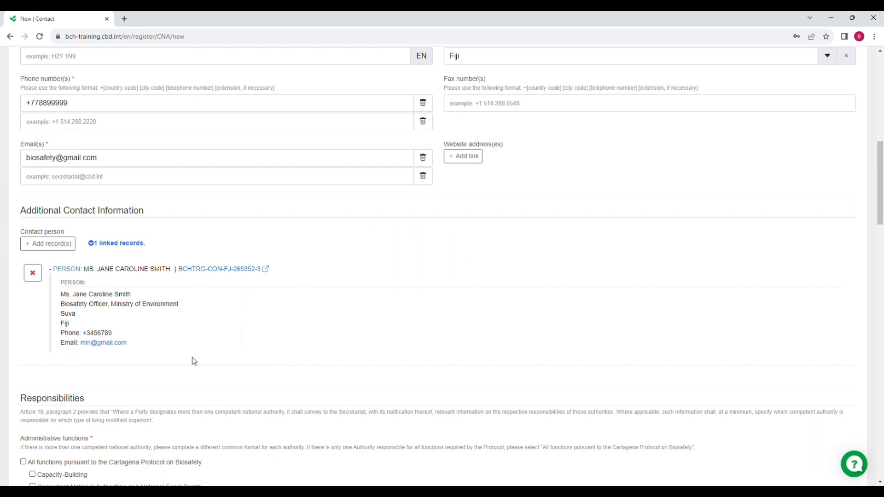
Step: Tick 'All functions pursuant to the Cartagena Protocol on Biosafety' and 'All types of organisms'
scroll(193, 360, down, 5)
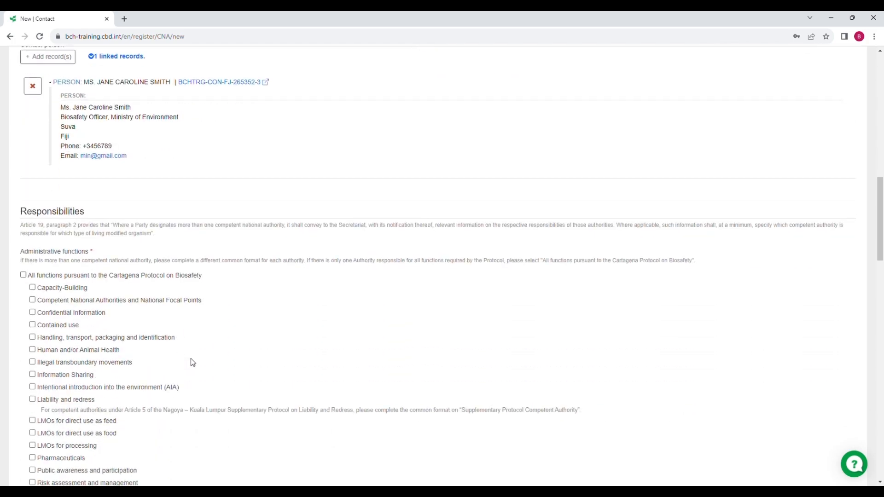
click(23, 232)
scroll(26, 248, down, 7)
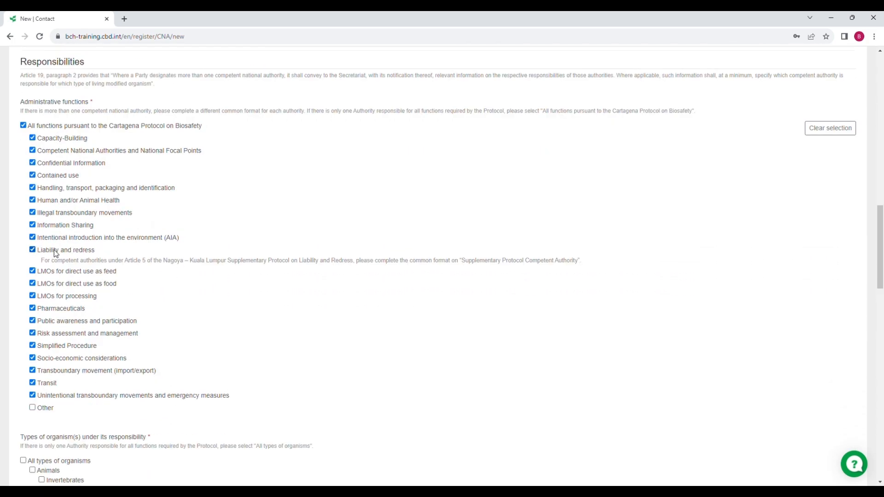
click(24, 245)
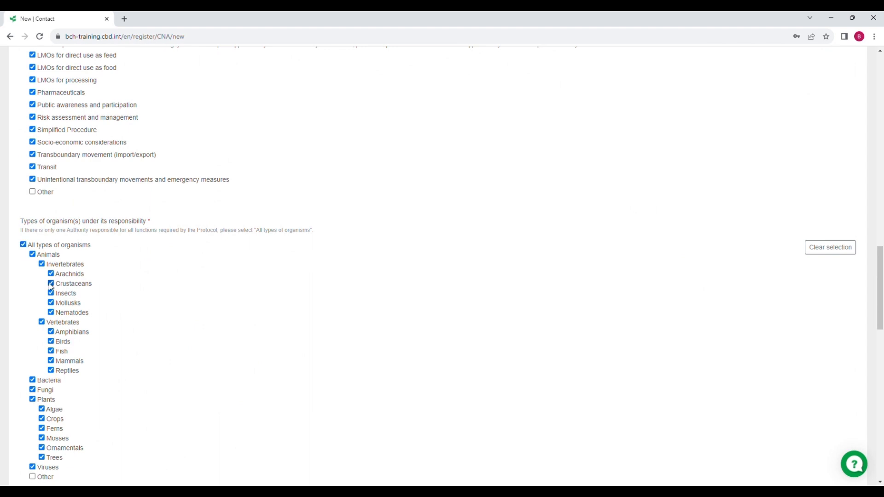
scroll(51, 288, down, 6)
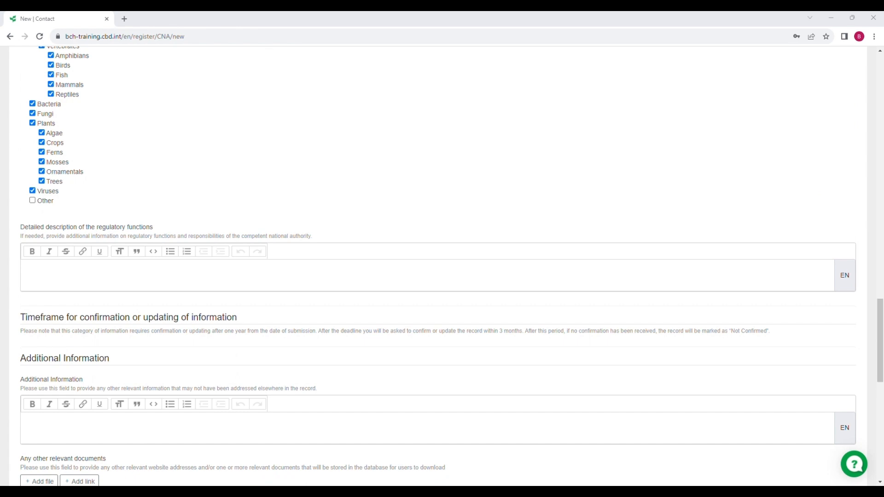
Step: Paste 'This agency deals with biosafety issues.' and make 'biosafety' bold, italic and underlined
click(54, 288)
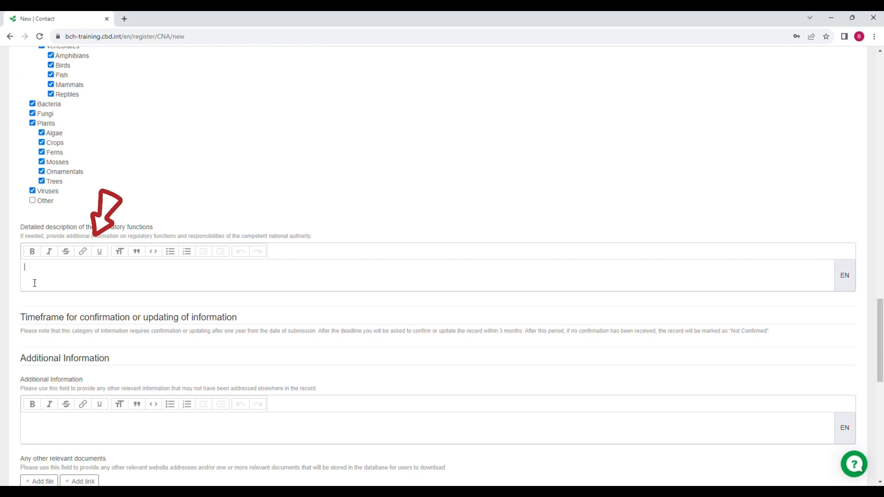
text(This agency deals with biosafety issues.)
drag(118, 269, 92, 272)
click(34, 253)
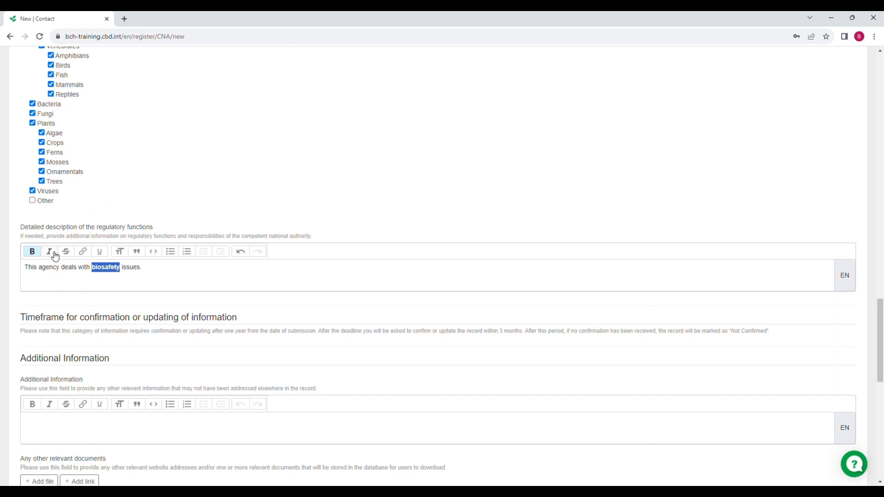
click(50, 251)
click(99, 252)
click(181, 277)
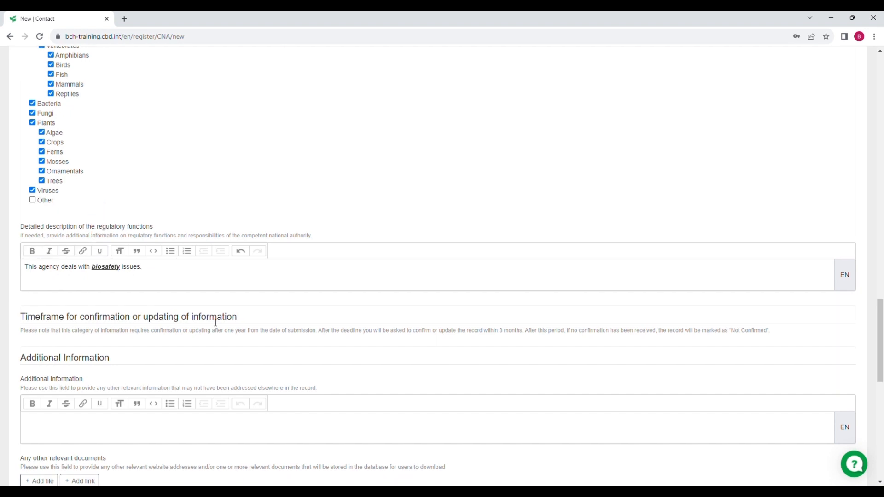
scroll(209, 325, down, 2)
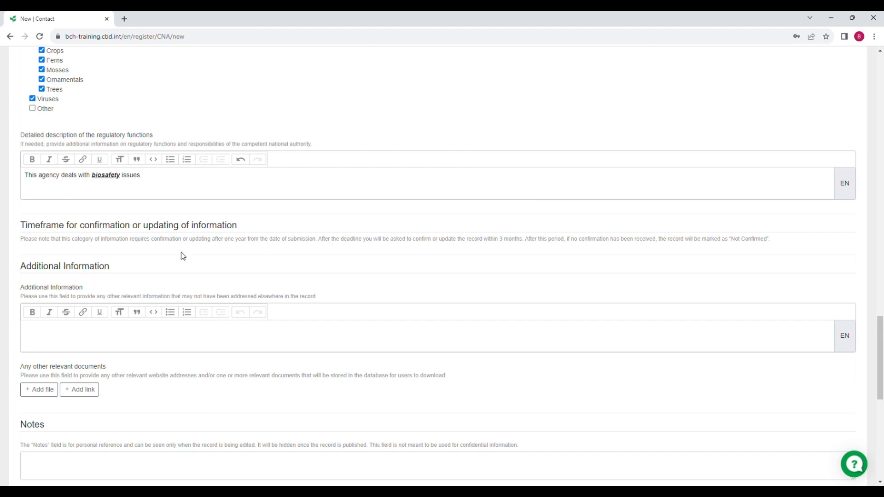
scroll(183, 256, down, 2)
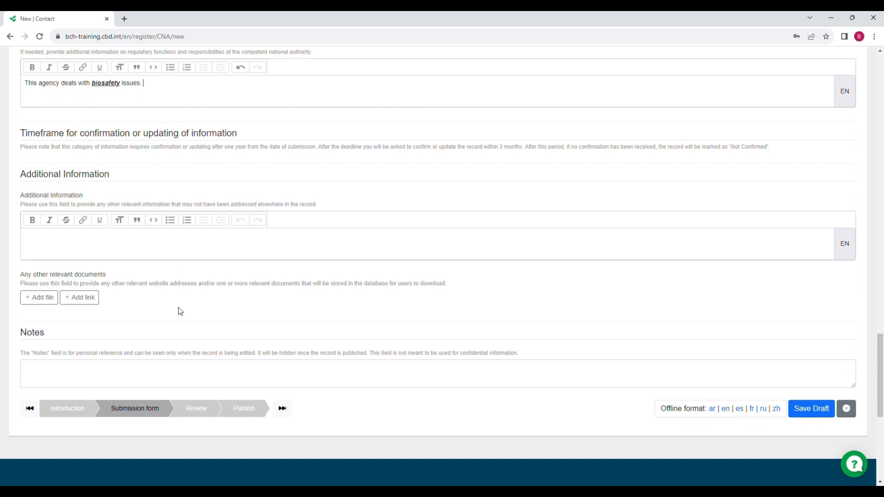
Step: Scroll back up through the completed Biosafety Agency form to review it
scroll(178, 307, down, 2)
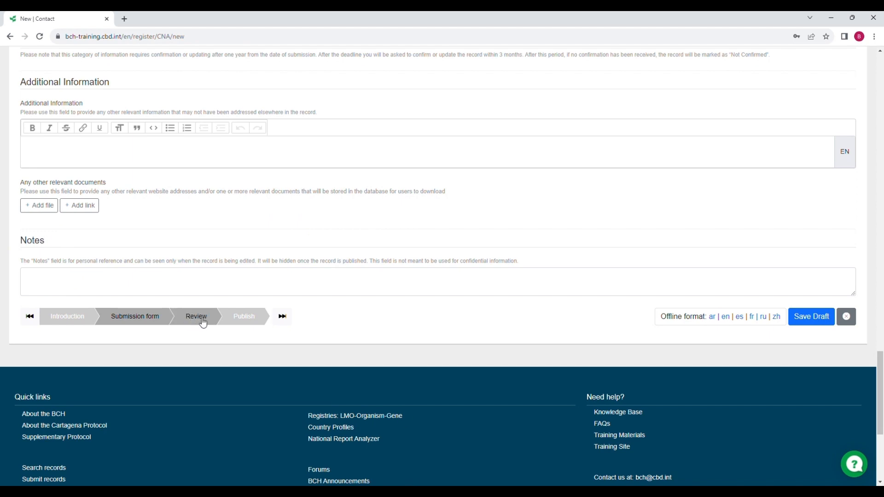
scroll(203, 326, up, 20)
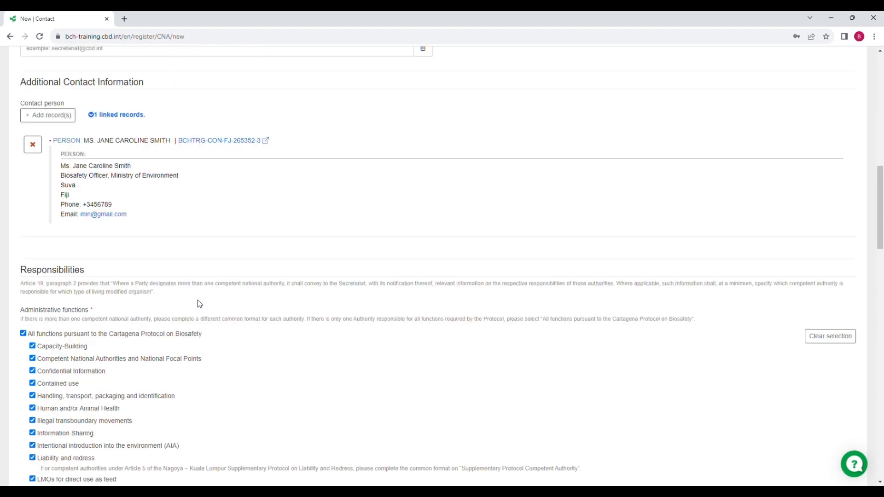
scroll(199, 304, up, 8)
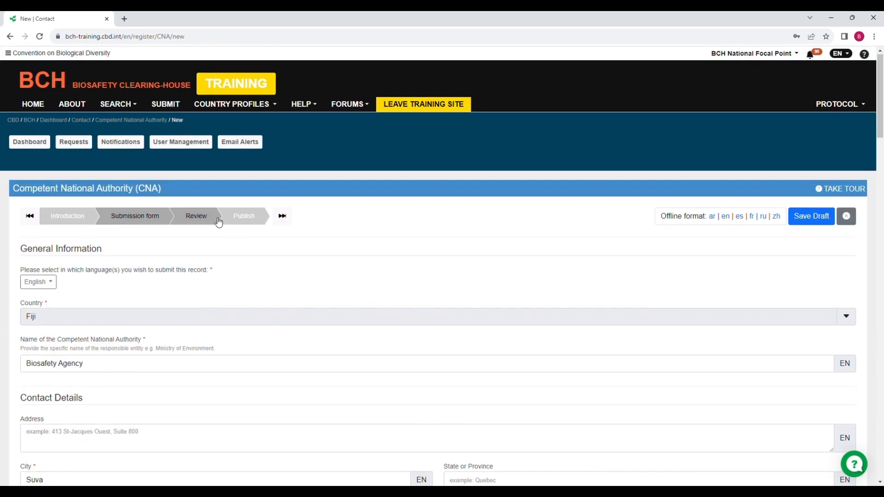
Step: Run the Review check on the Biosafety Agency record and read through the 'Your document is valid.' summary
click(214, 218)
scroll(198, 227, down, 4)
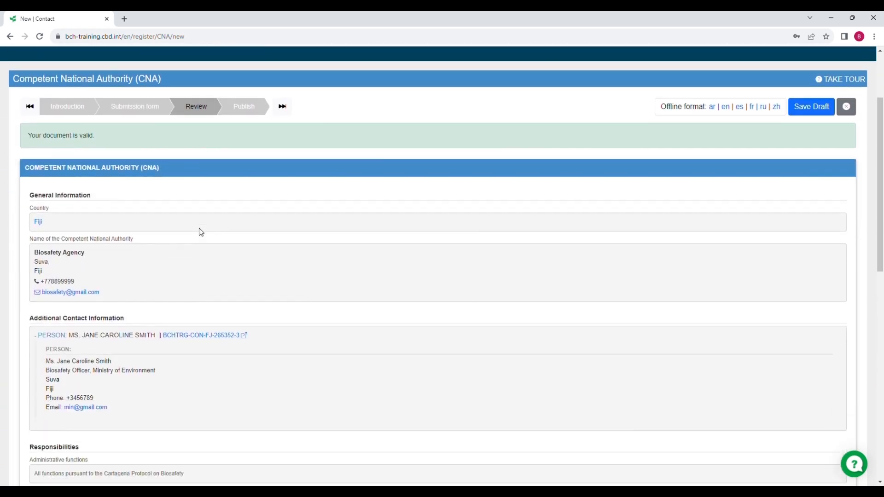
scroll(198, 237, down, 3)
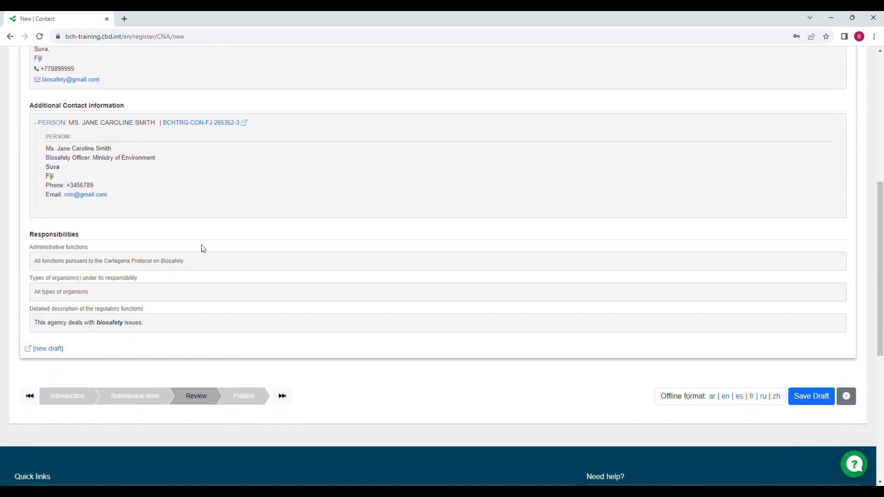
scroll(202, 244, up, 2)
scroll(201, 246, up, 5)
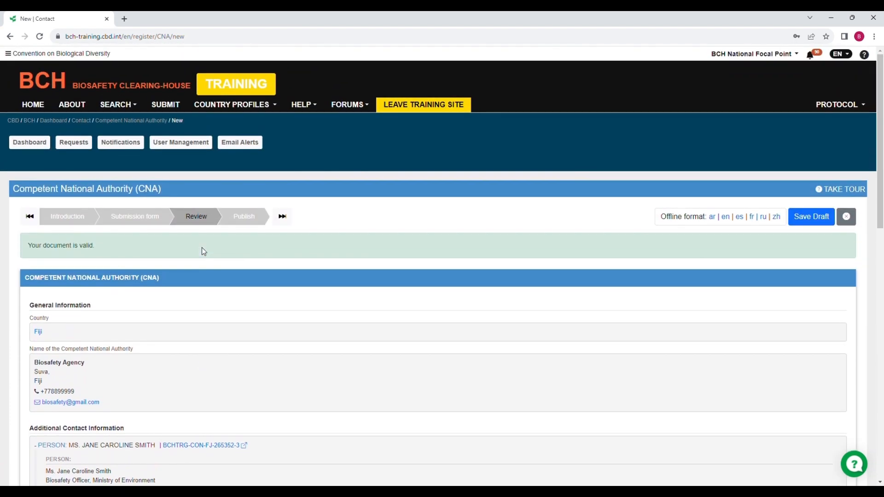
scroll(658, 59, down, 2)
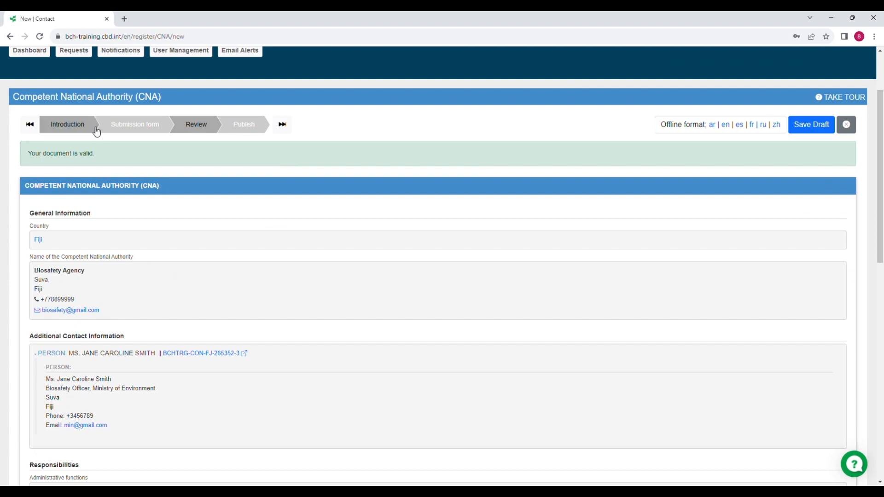
Step: Untick 'All functions' under Administrative functions and run Review to surface the mandatory-field error
click(141, 131)
scroll(150, 152, down, 8)
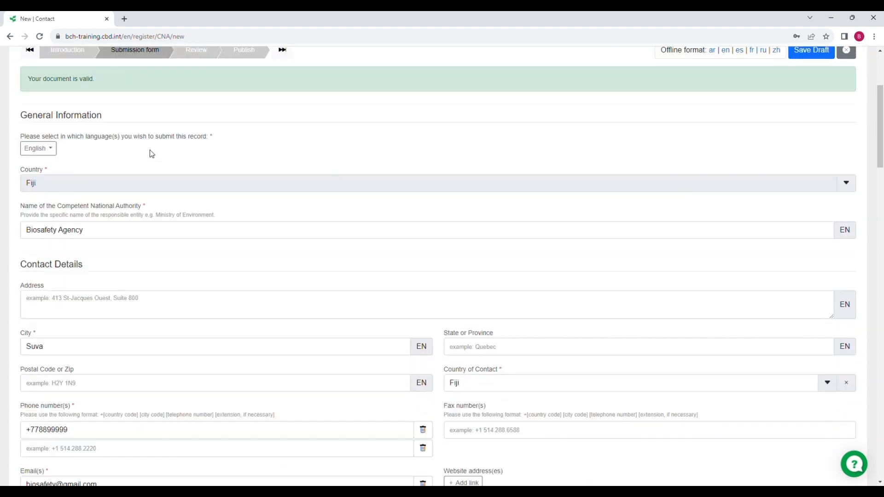
scroll(137, 215, down, 7)
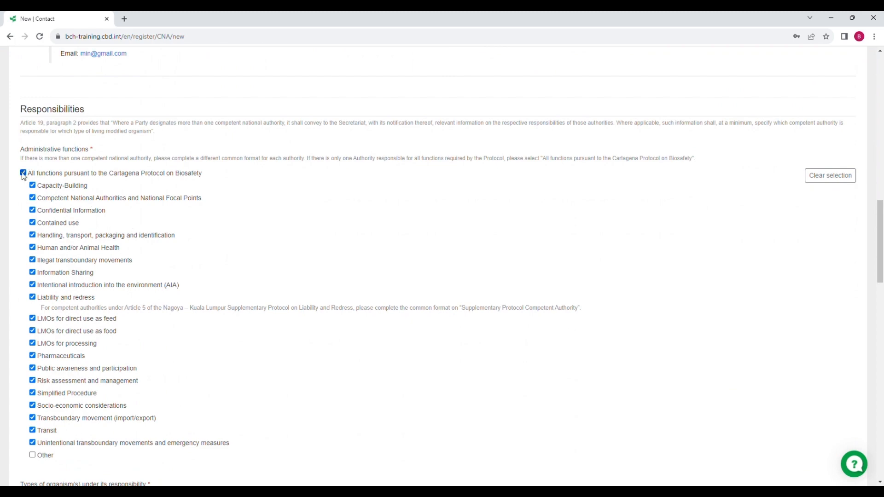
click(23, 173)
scroll(170, 194, up, 13)
scroll(175, 200, up, 4)
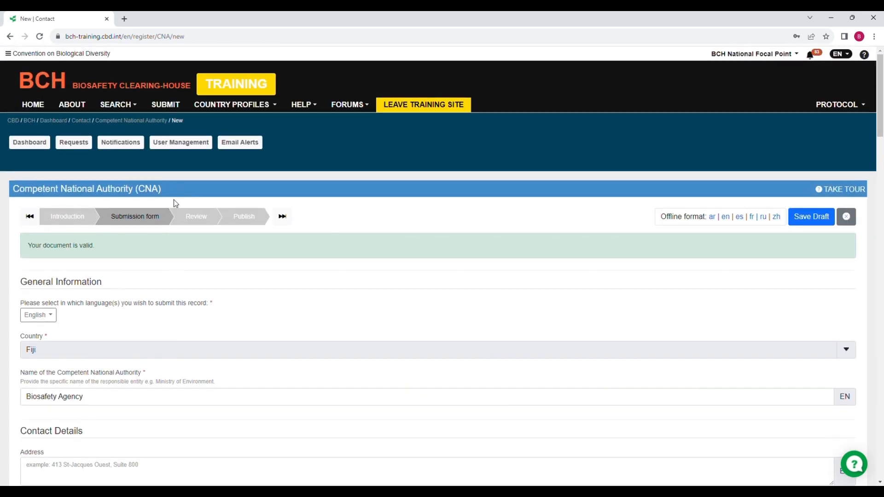
click(206, 217)
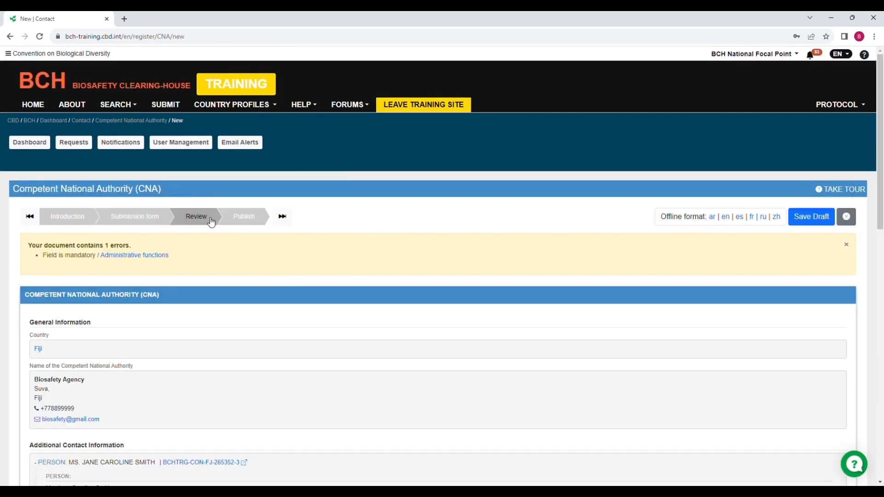
Step: Follow the Administrative functions error link, re-tick 'All functions', and run Review again
scroll(215, 229, down, 2)
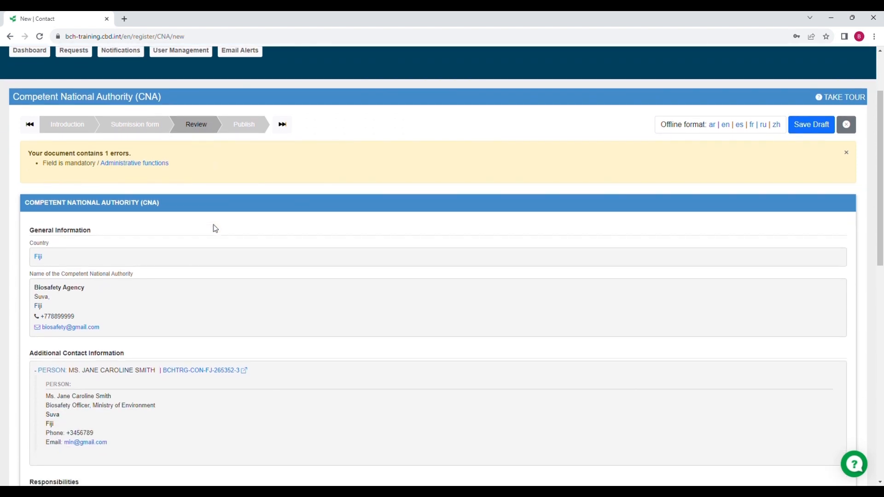
click(128, 172)
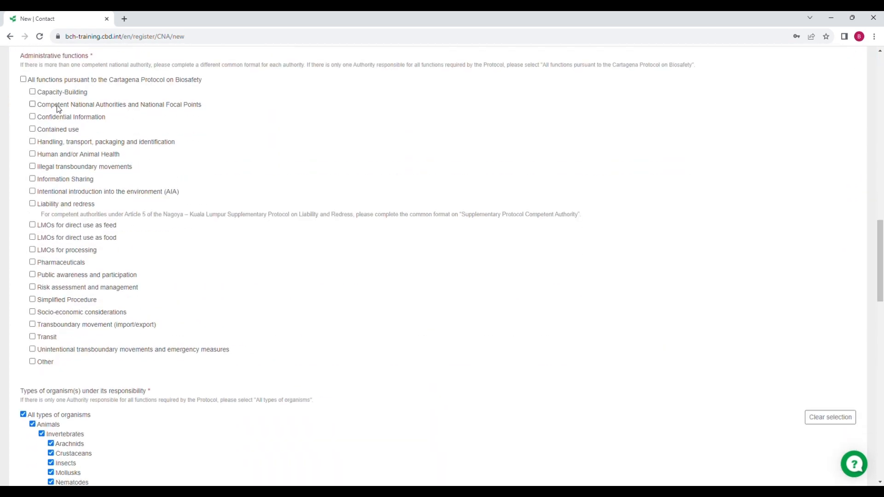
click(23, 80)
scroll(205, 128, up, 15)
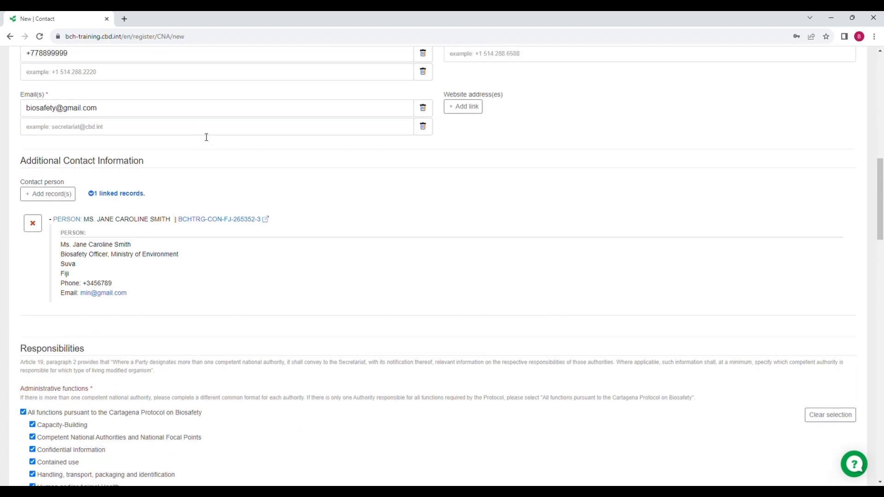
click(205, 216)
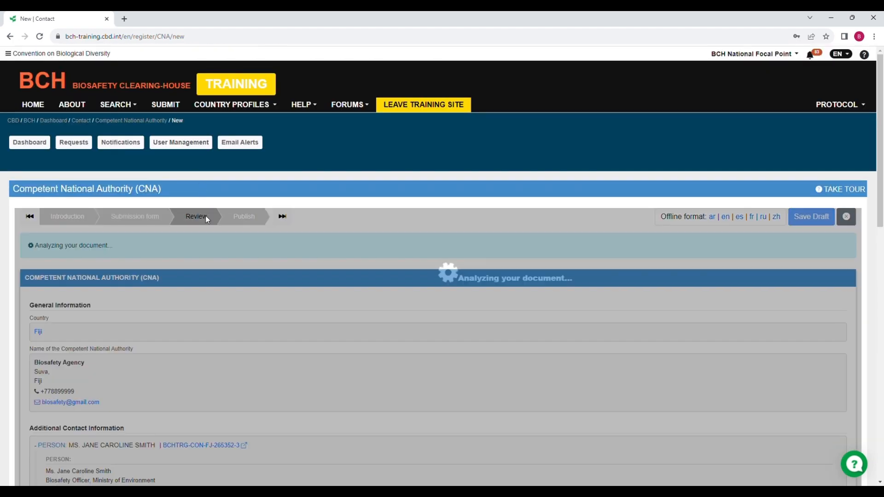
Step: Confirm the review reports the document valid, then advance the record to its Publish step
scroll(208, 240, down, 8)
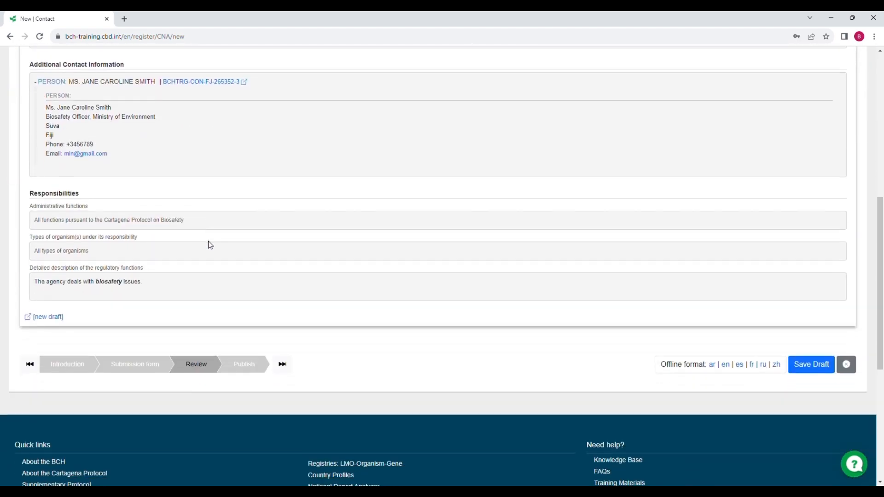
scroll(208, 240, up, 8)
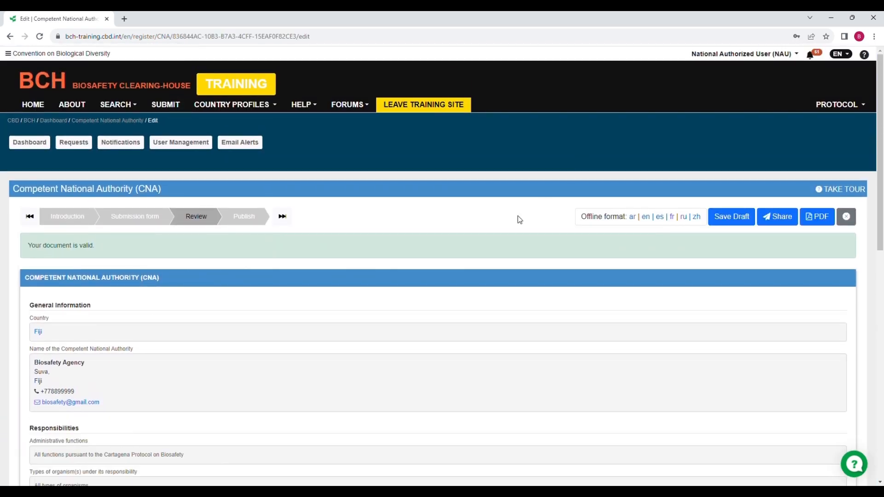
click(255, 220)
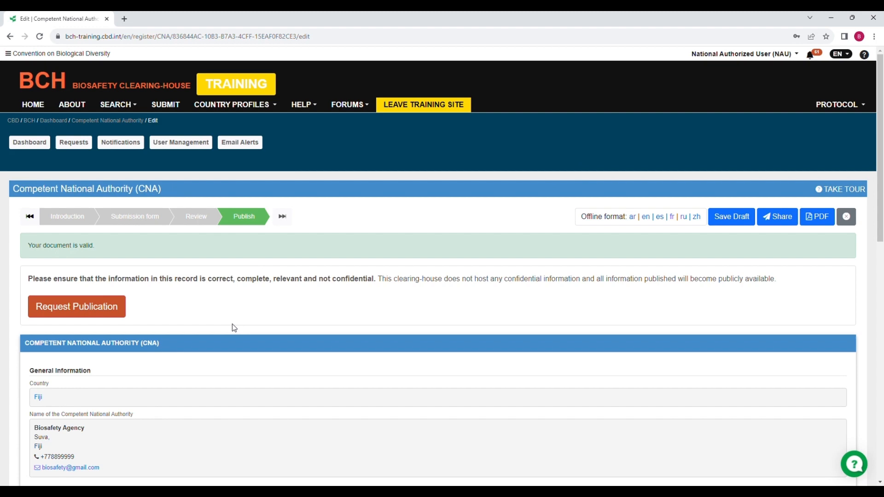
Step: Send a publication request for Biosafety Agency with the note 'Please publish.'
click(92, 316)
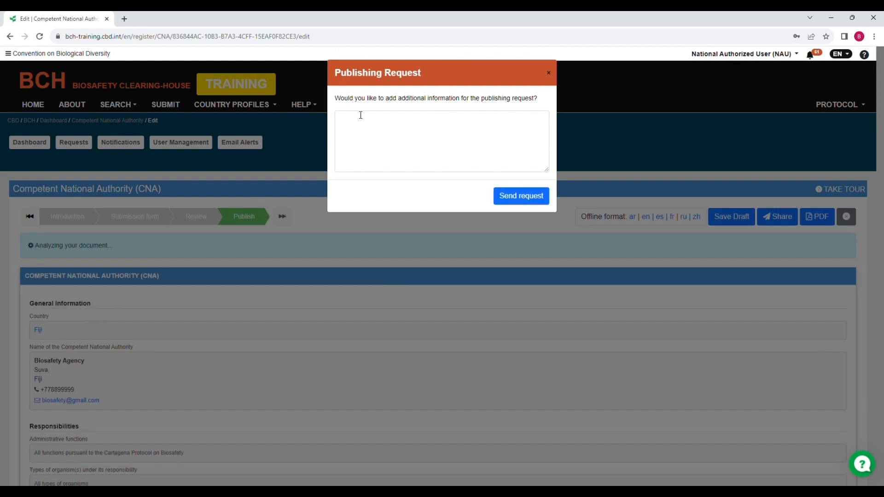
click(351, 127)
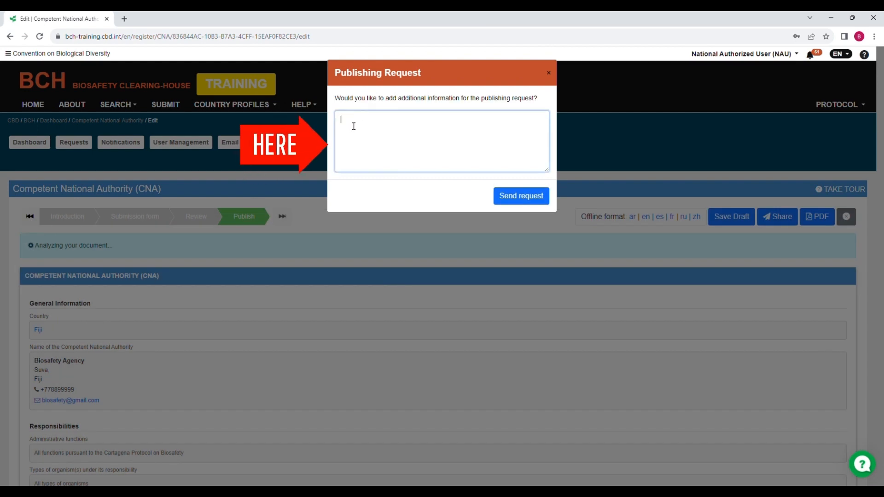
text(Please publish.)
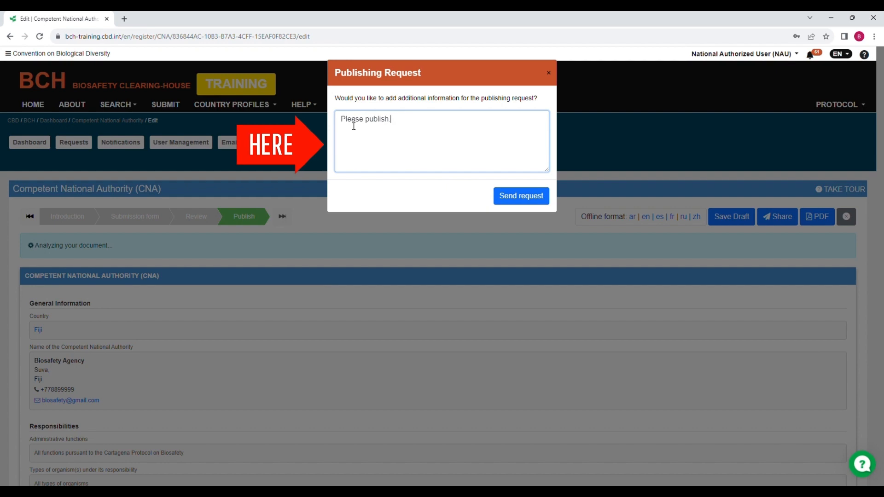
click(529, 205)
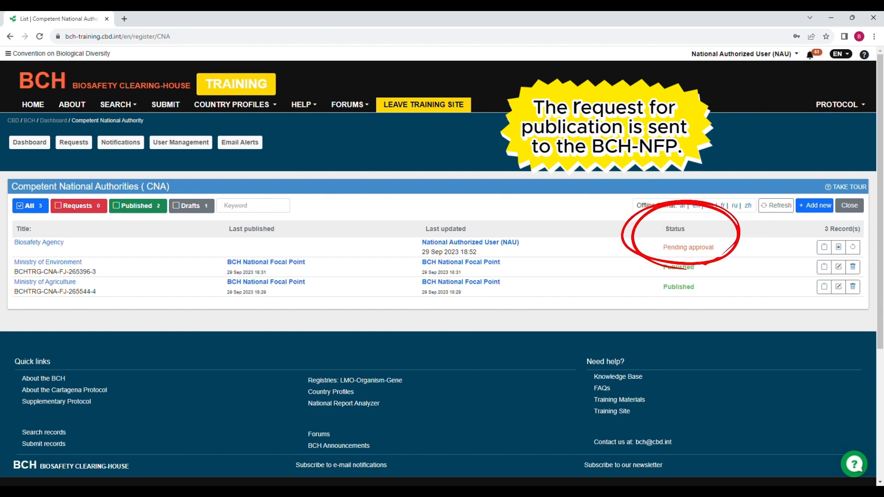
Step: Return to the dashboard showing 3 published Competent National Authorities records
click(31, 143)
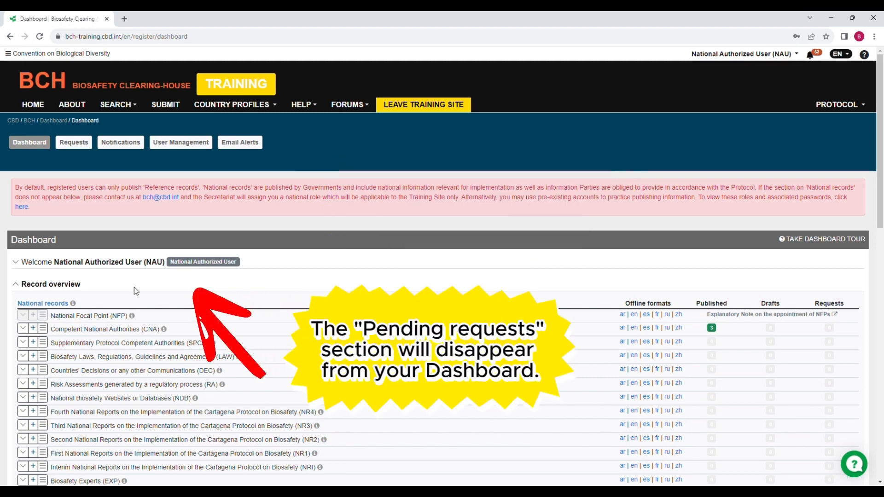
Step: Open the Competent National Authorities (CNA) list with Biosafety Agency marked Published
click(121, 332)
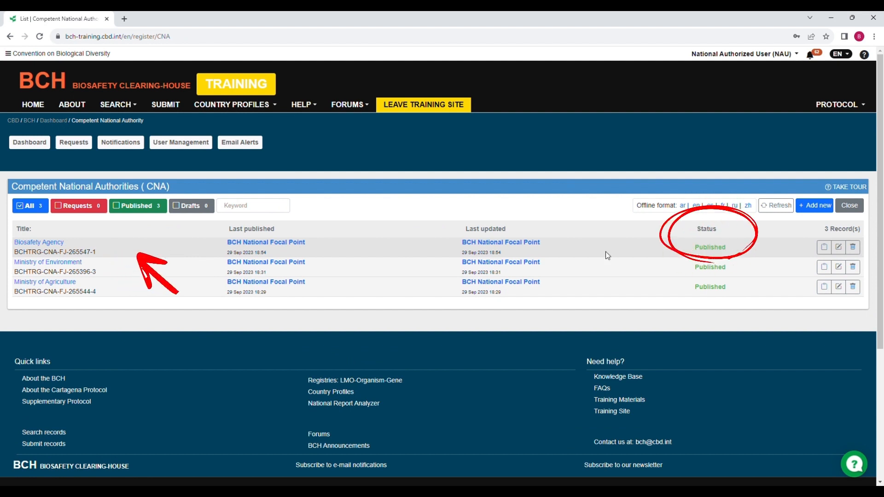
Step: Filter publishing requests to Approved to confirm Biosafety Agency's approval, then open record Search
click(79, 146)
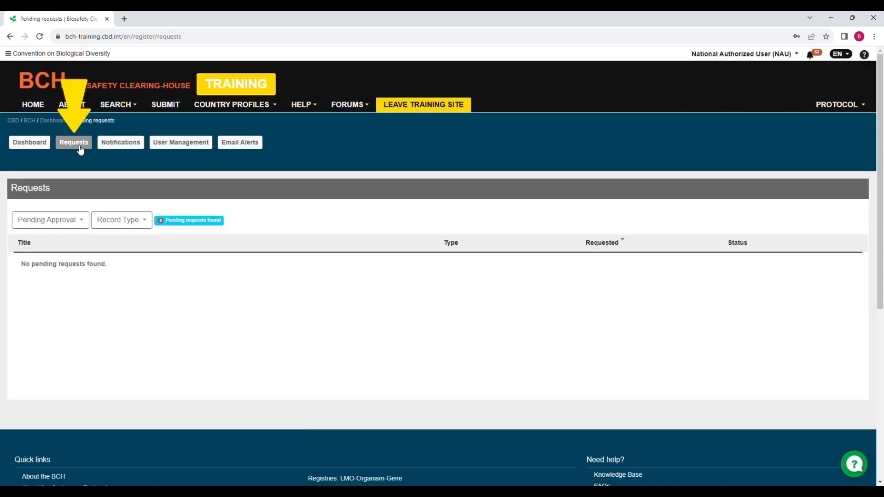
click(50, 220)
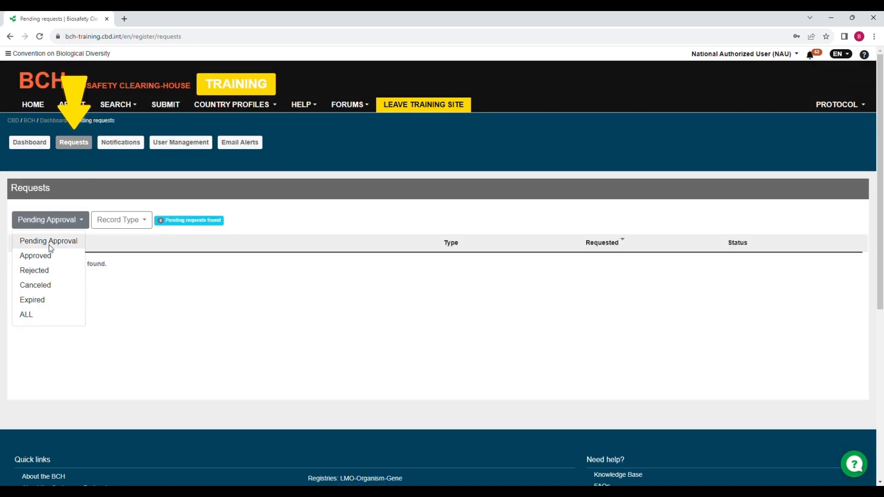
click(120, 220)
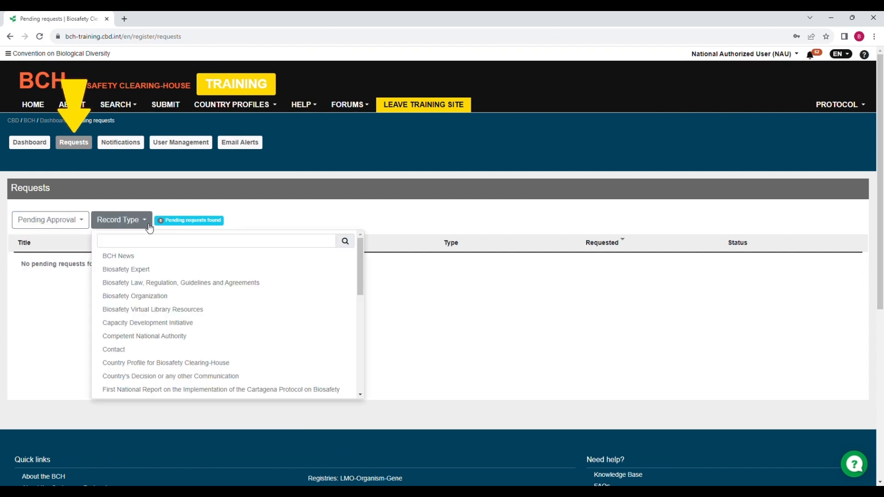
click(85, 225)
click(45, 256)
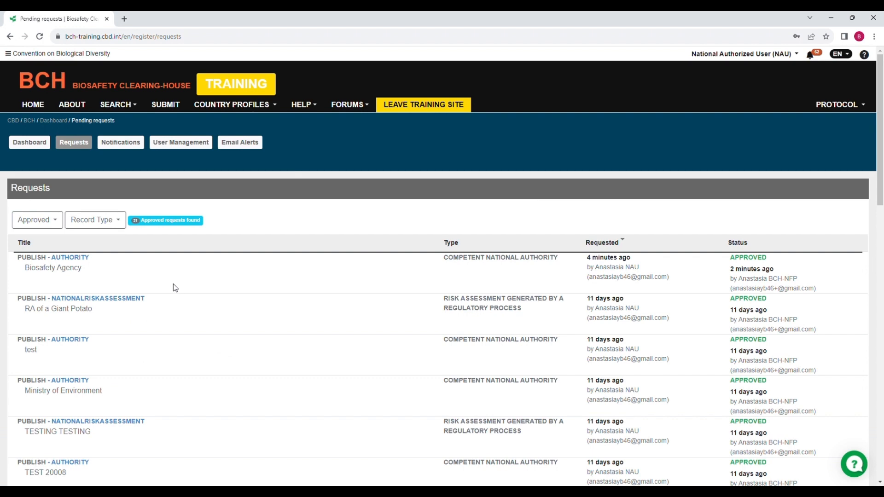
click(121, 107)
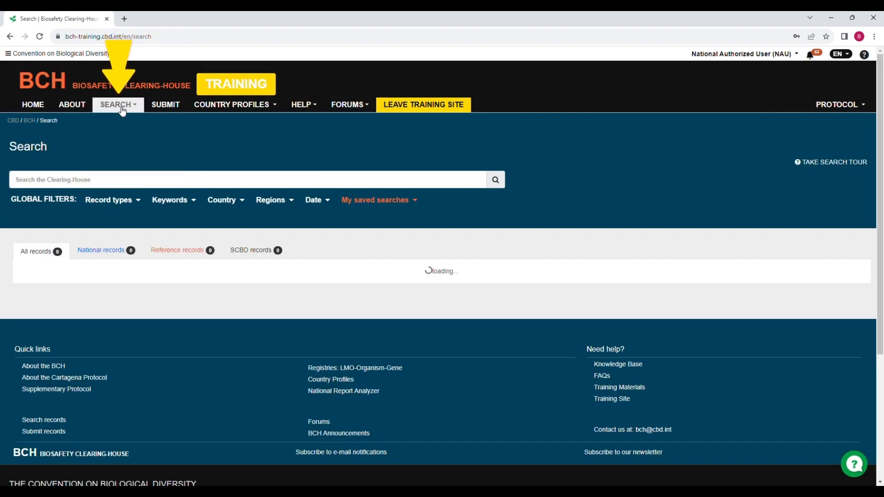